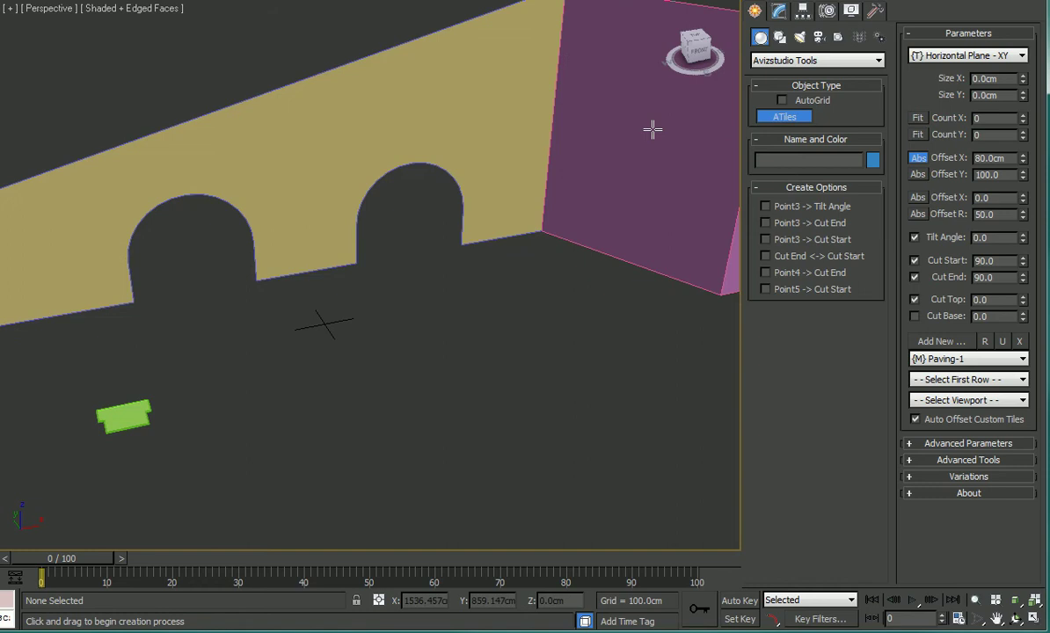
Draw a horizontal ATiles surface about 405 by 306 cm with the Paving-1 tile on the ground in front of the arched wall.
left_click_drag(264, 421, 472, 404)
left_click(426, 317)
middle_click_drag(357, 401, 374, 322)
scroll(374, 322, "up", 3)
scroll(374, 320, "up", 4)
middle_click_drag(290, 352, 339, 352)
scroll(317, 290, "up", 2)
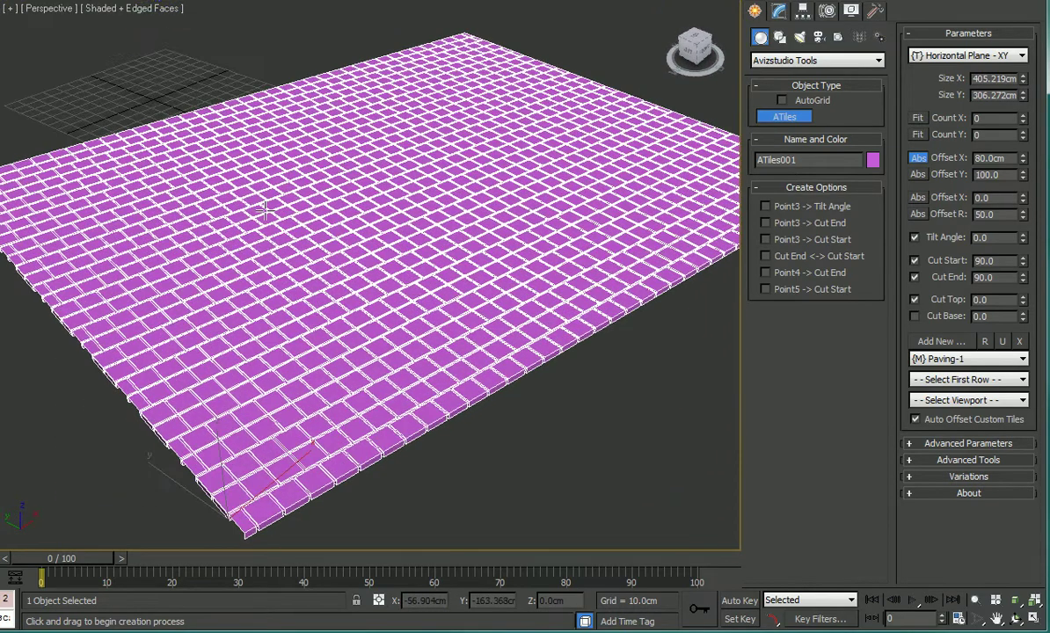
middle_click_drag(305, 242, 307, 199)
key("F4")
scroll(307, 199, "up", 6)
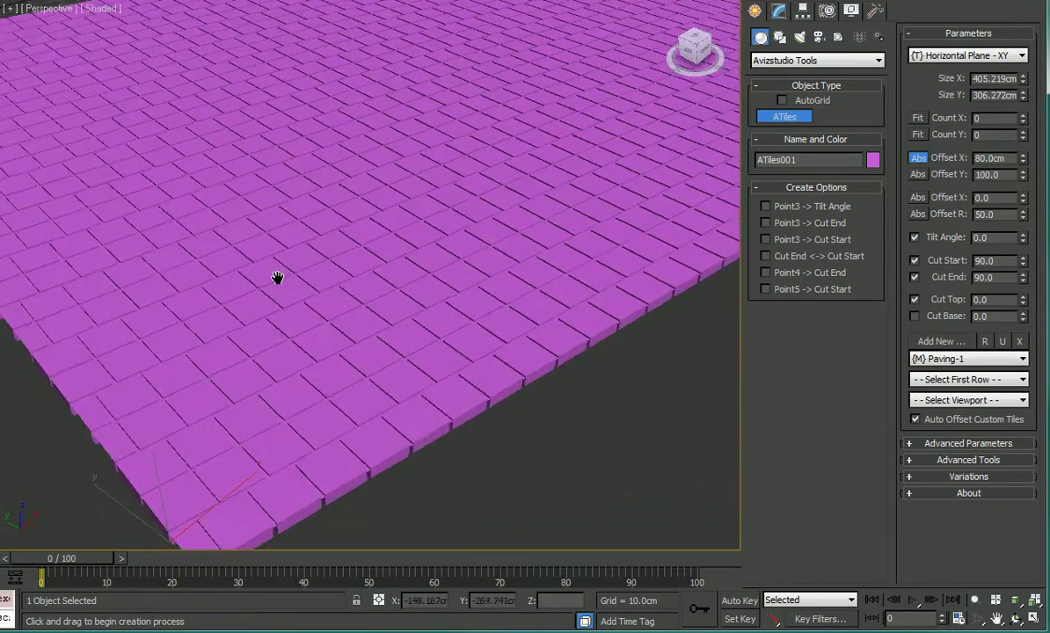
scroll(364, 277, "down", 5)
middle_click_drag(325, 297, 462, 343, "alt")
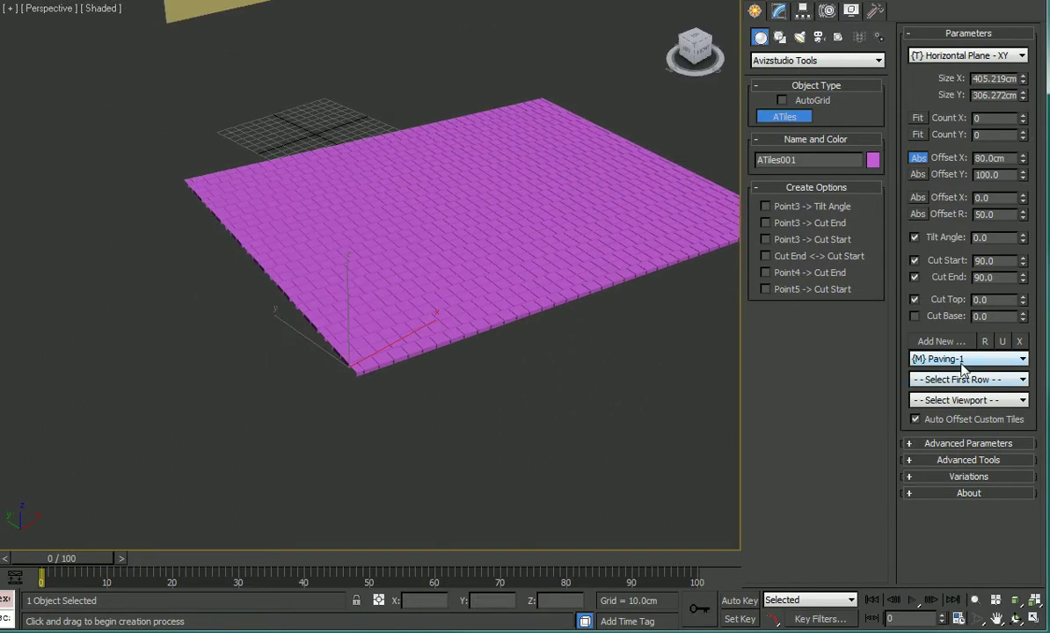
Add the green notched slab as a new custom tile for the paved surface.
left_click(959, 359)
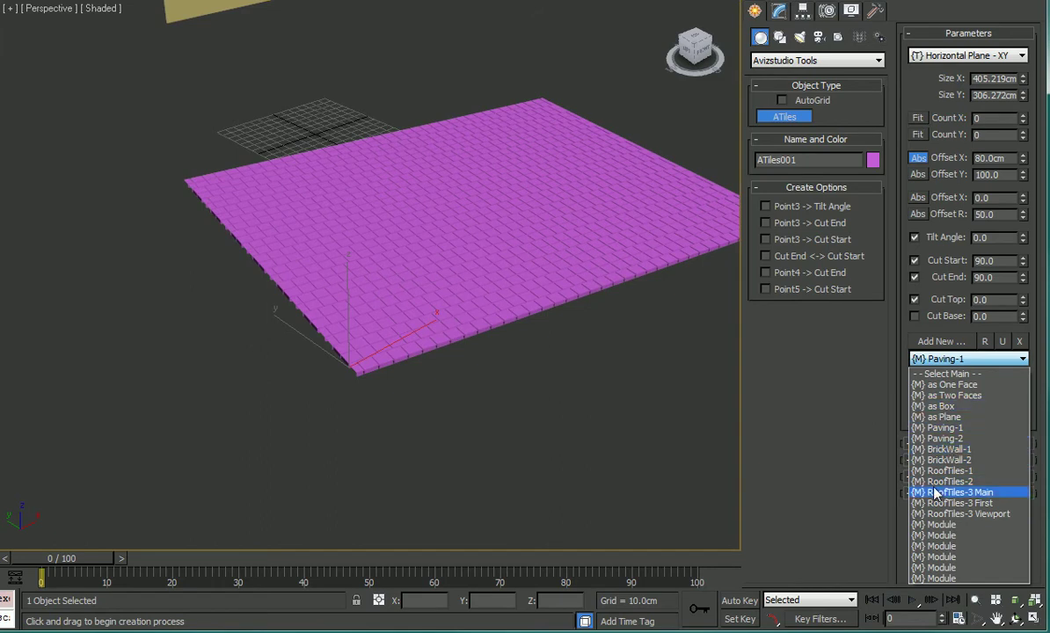
left_click(844, 436)
scroll(316, 403, "down", 3)
middle_click_drag(326, 403, 526, 408)
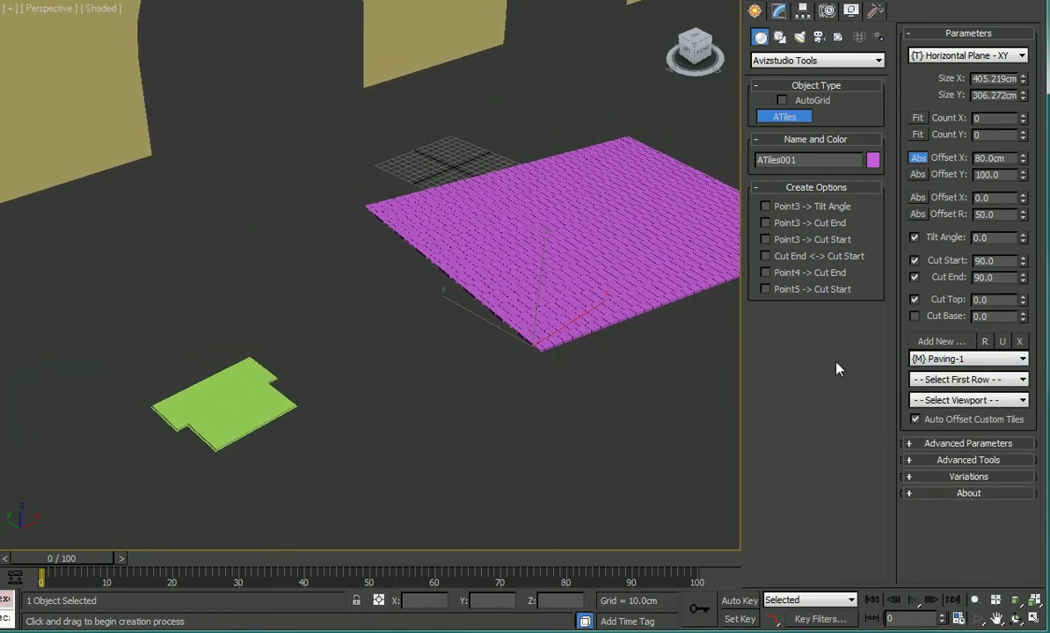
left_click(940, 341)
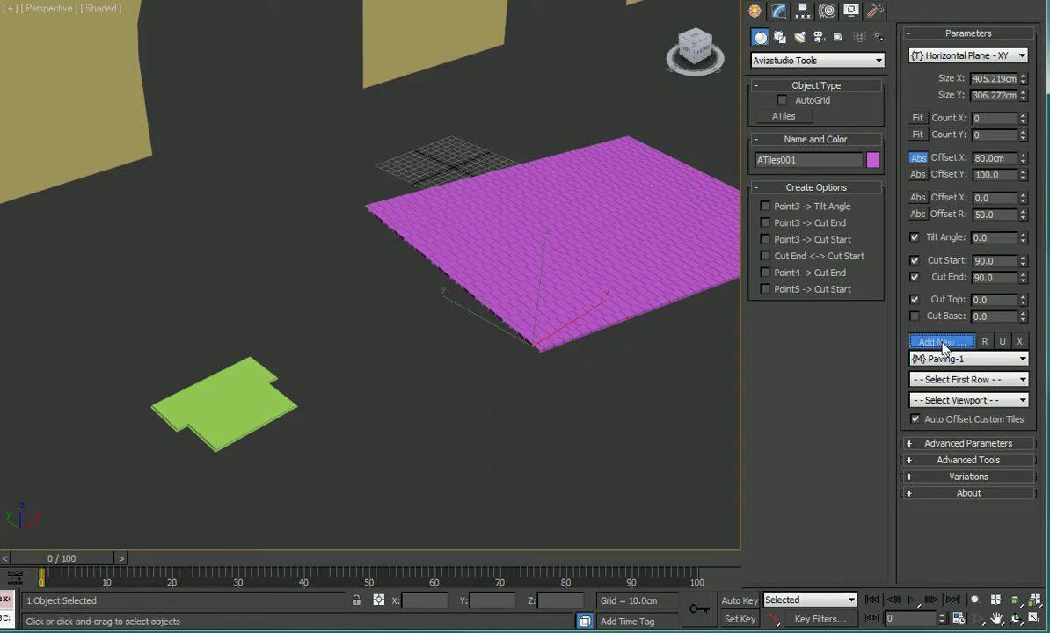
left_click(237, 387)
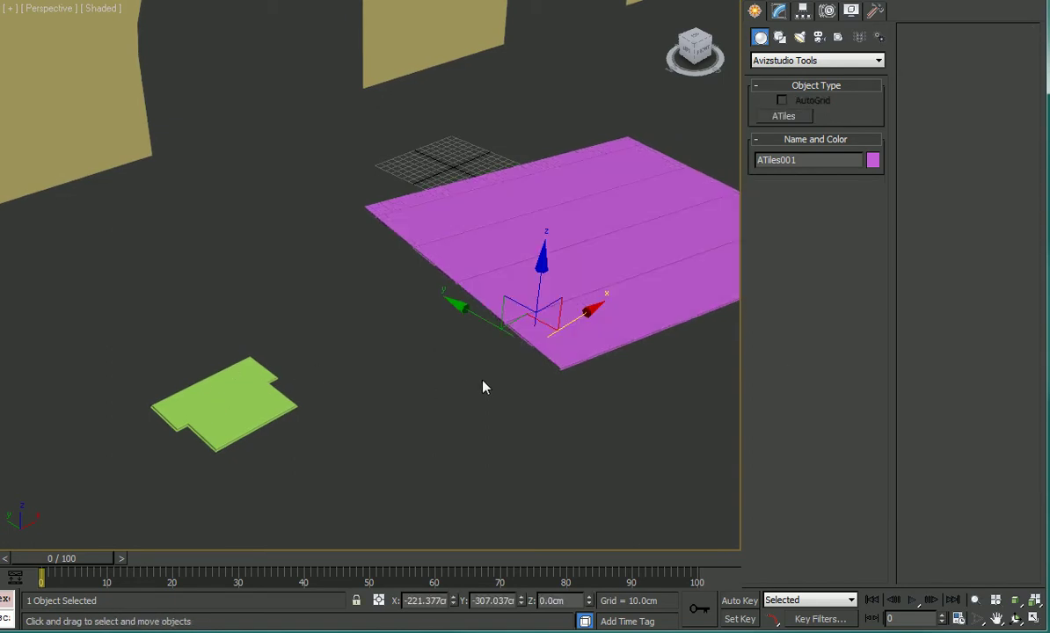
Display edged faces on the tiled surface and open its parameters for editing.
middle_click_drag(483, 381, 284, 438)
scroll(284, 437, "up", 2)
key("F4")
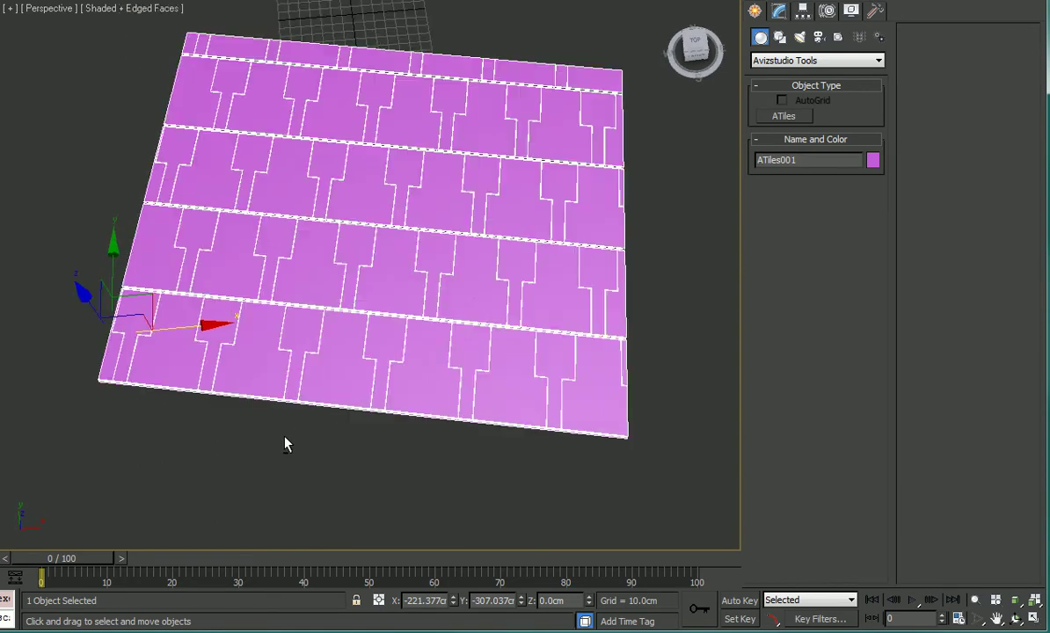
middle_click_drag(332, 465, 301, 423, "alt")
middle_click_drag(383, 393, 404, 418)
scroll(411, 366, "up", 2)
left_click(780, 12)
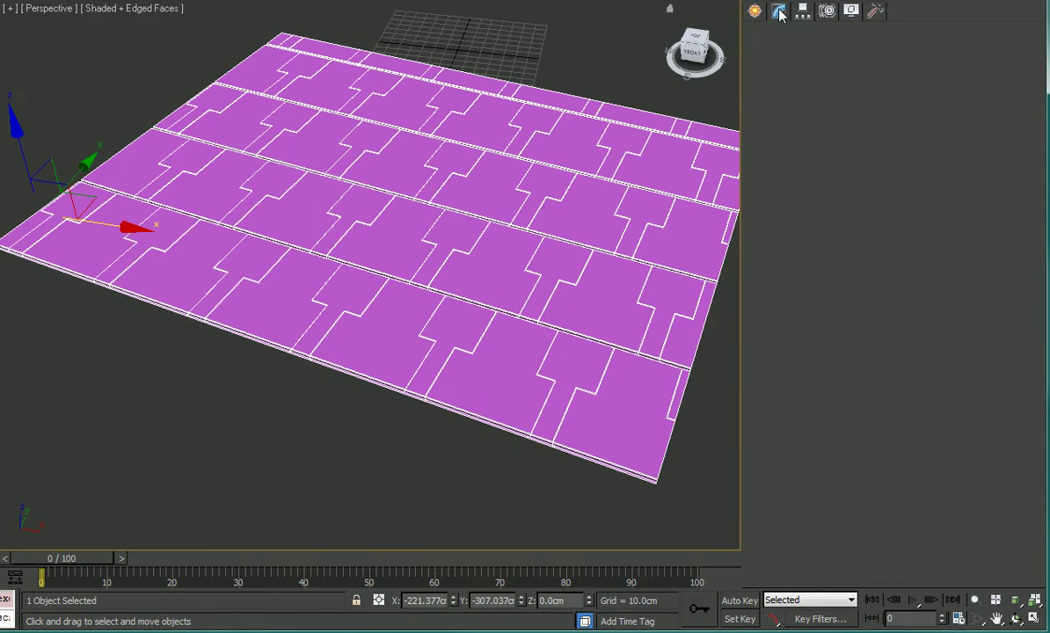
mouse_move(402, 238)
middle_mouse_down()
mouse_move(359, 245)
mouse_move(405, 226)
middle_mouse_up()
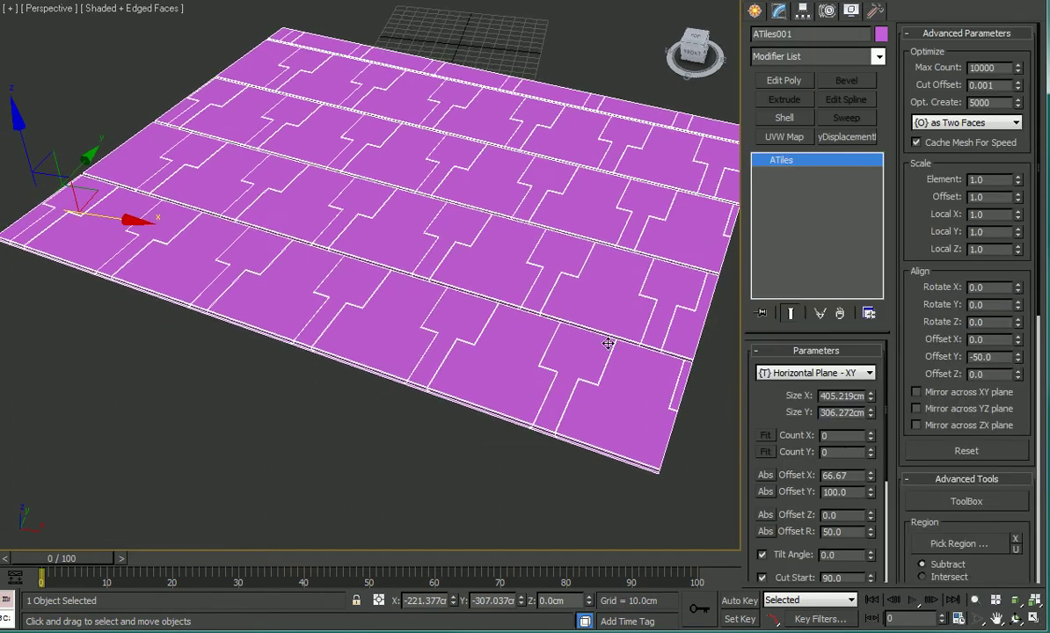
Switch the tiles' Offset X to absolute units and set it to 80 cm.
left_click_drag(752, 414, 769, 347)
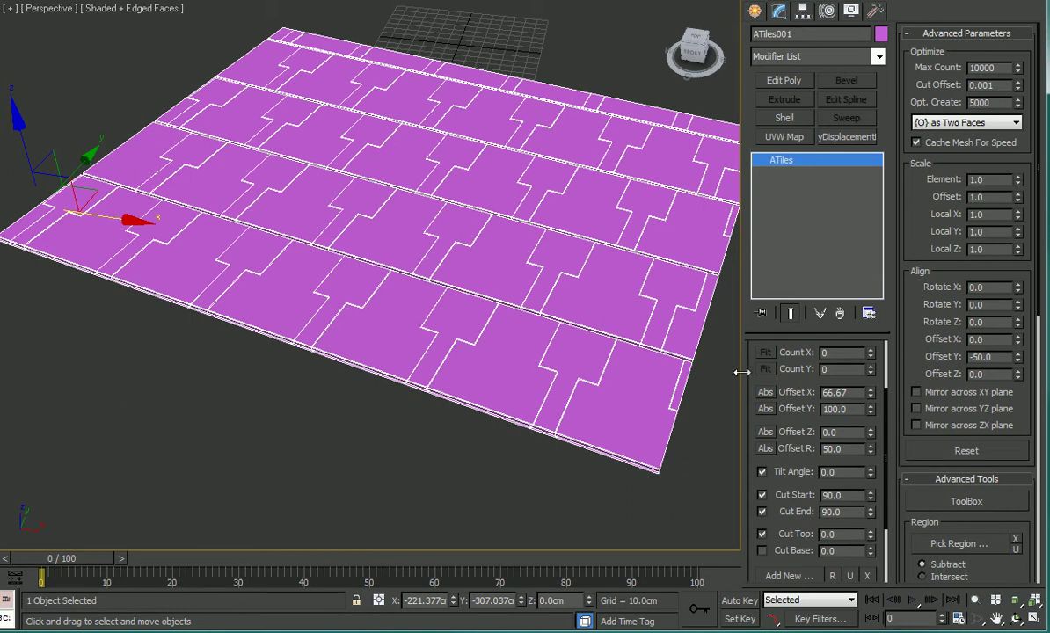
left_click_drag(750, 369, 761, 480)
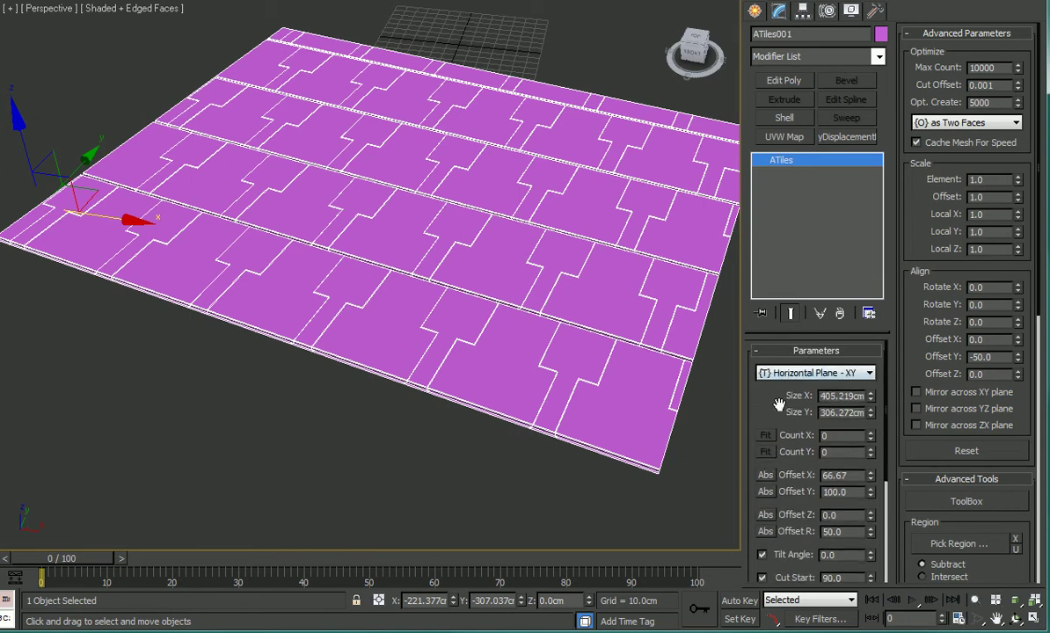
left_click_drag(779, 404, 741, 349)
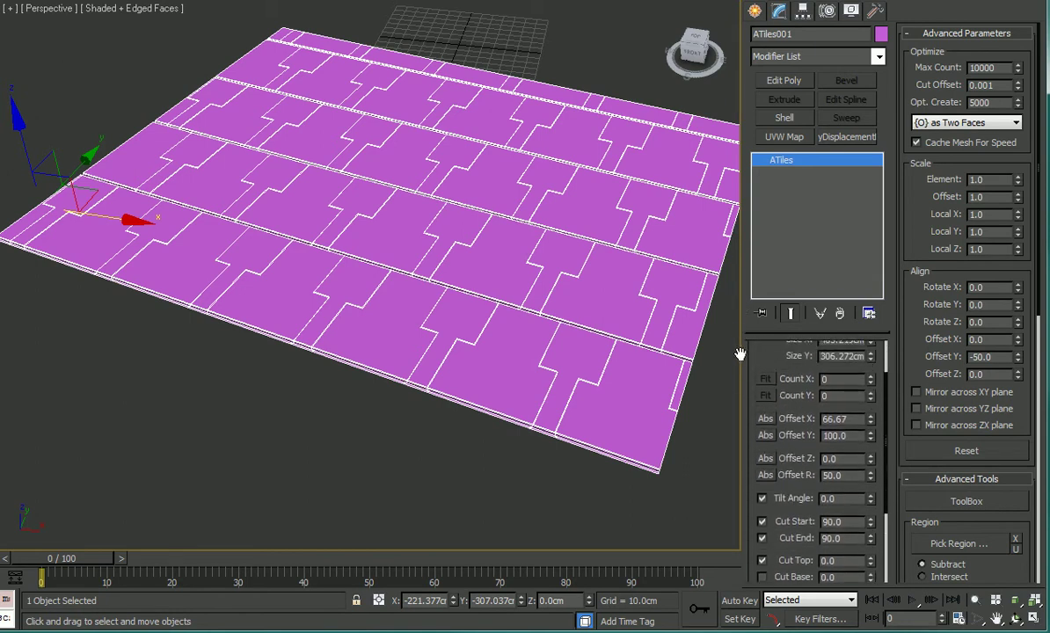
left_click(765, 420)
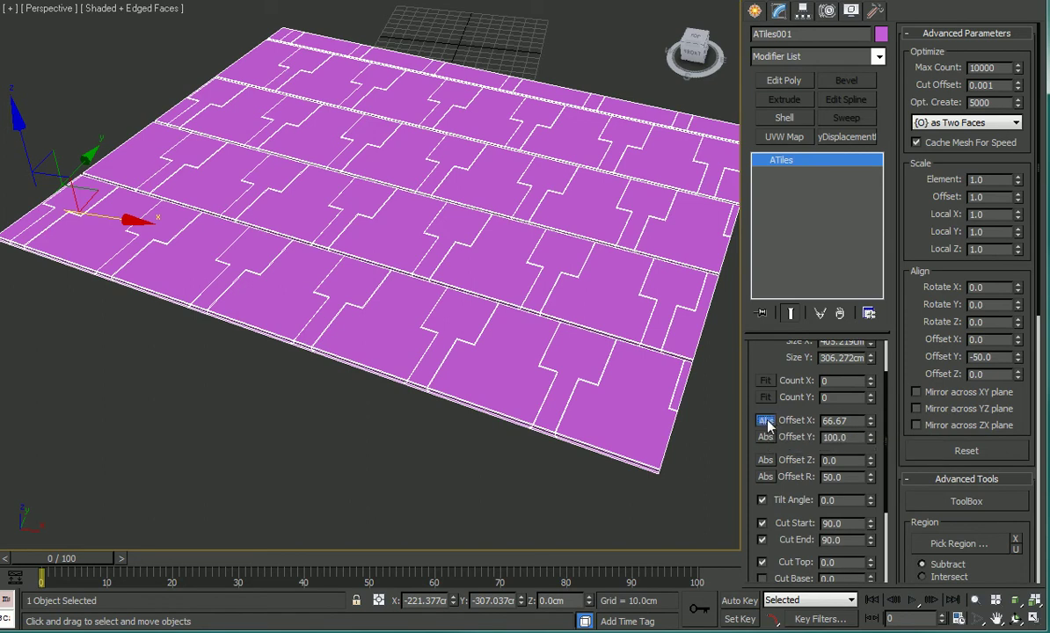
double_click(866, 422)
type("80")
key("Return")
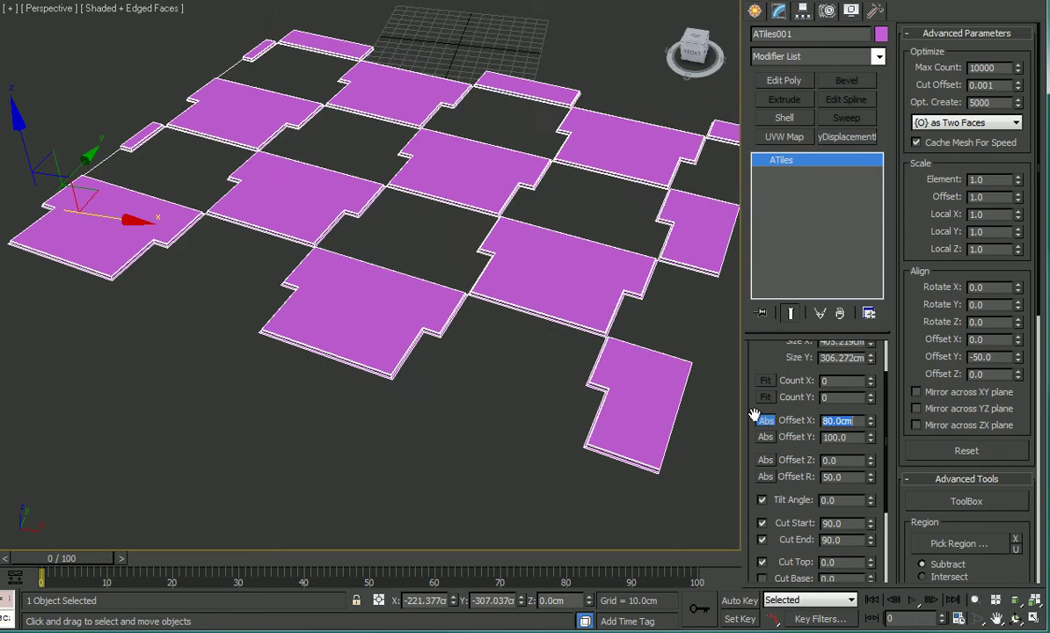
Set the tiles' Offset Y to 50 so the notched rows interlock.
middle_click_drag(506, 355, 495, 340)
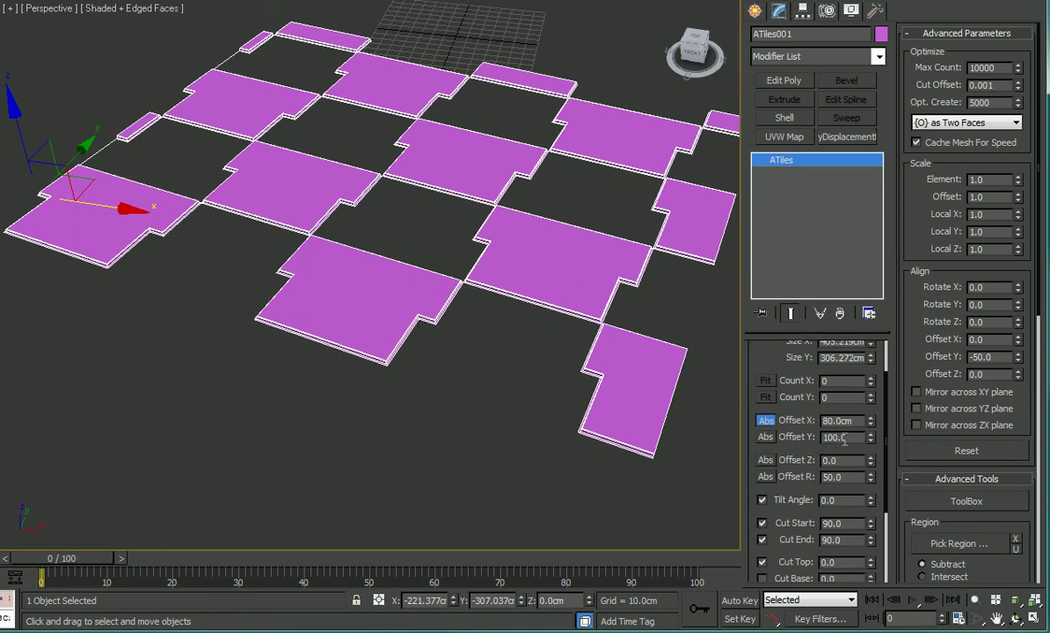
left_click_drag(847, 437, 772, 438)
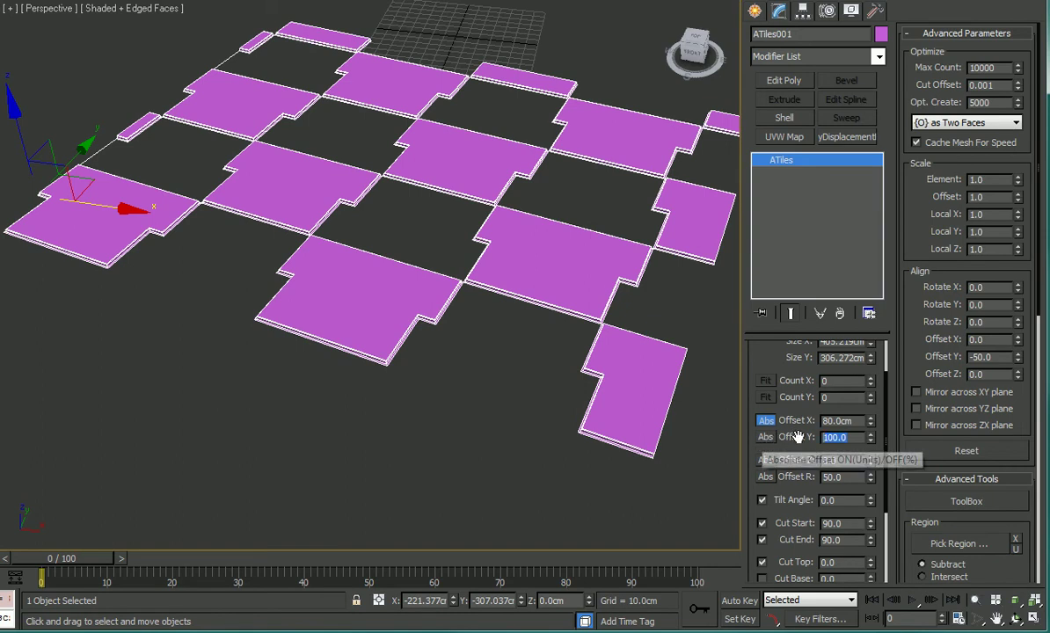
type("50")
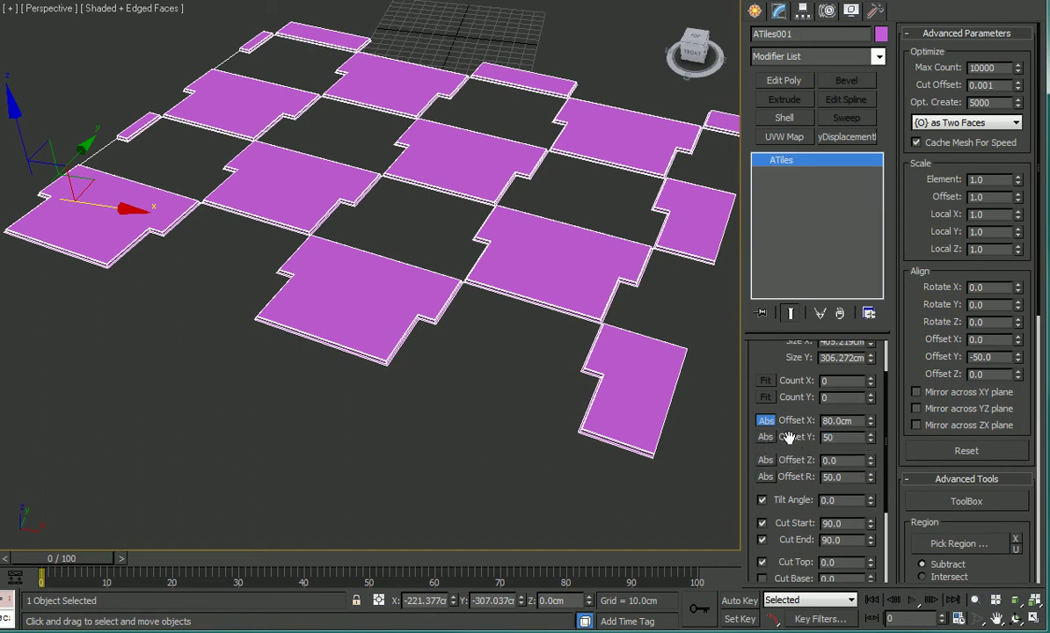
key("Return")
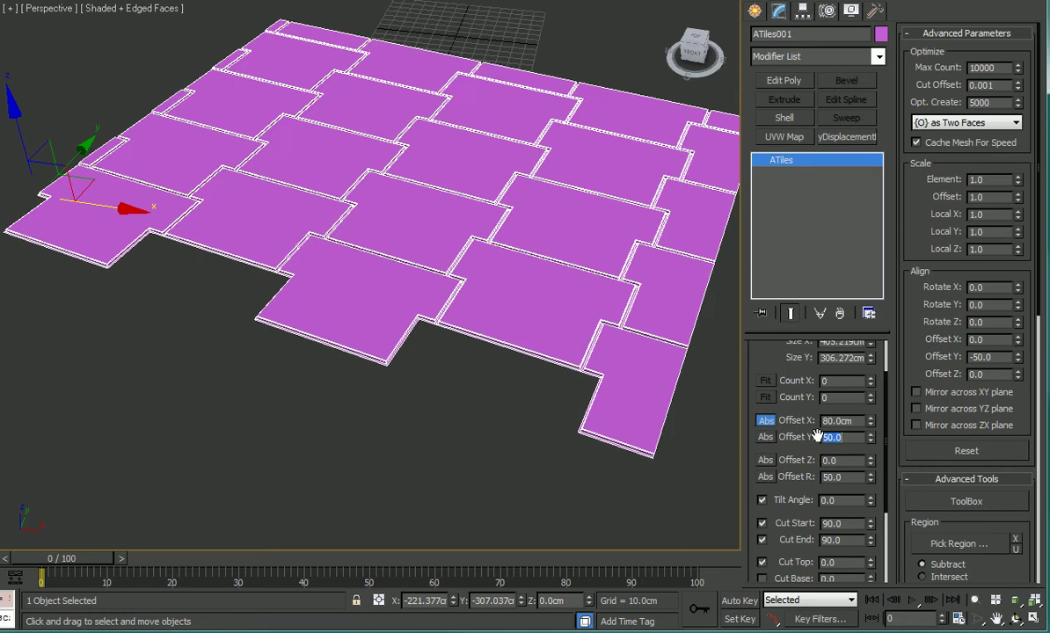
Examine the interlocking floor tiles from several angles together with the green slab and the arched wall.
middle_click_drag(418, 311, 435, 339)
scroll(431, 336, "down", 2)
middle_click_drag(322, 318, 396, 297, "alt")
middle_click_drag(395, 297, 515, 330)
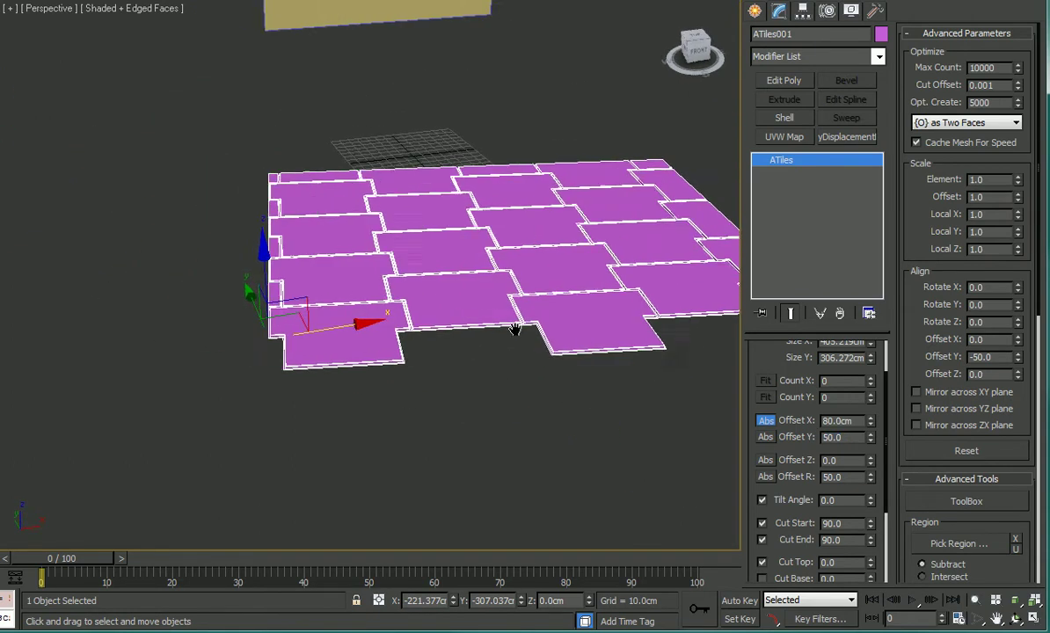
scroll(516, 330, "down", 2)
middle_click_drag(279, 299, 346, 329, "alt")
scroll(347, 329, "down", 2)
middle_click_drag(235, 316, 308, 388)
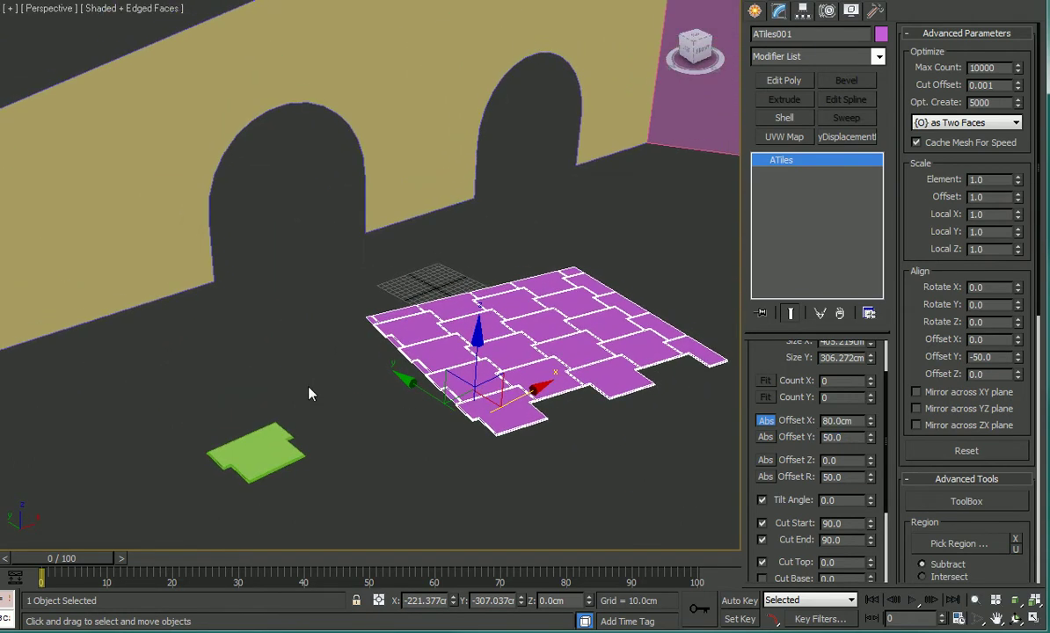
middle_click_drag(312, 329, 329, 300)
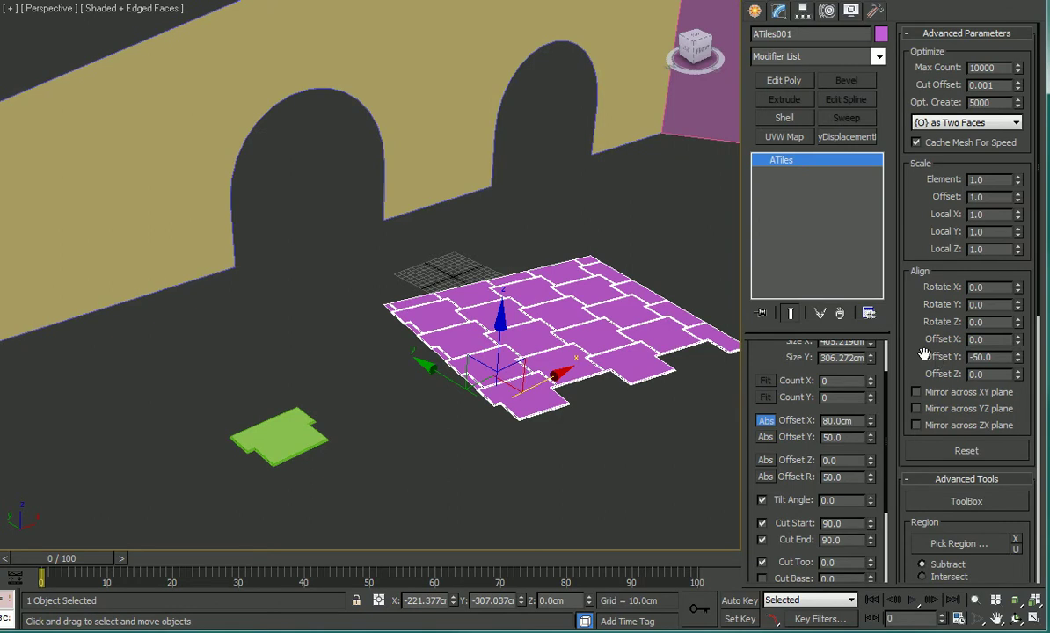
Open the ATiles ToolBox and move it clear of the arched wall.
scroll(919, 334, "down", 2)
left_click(957, 471)
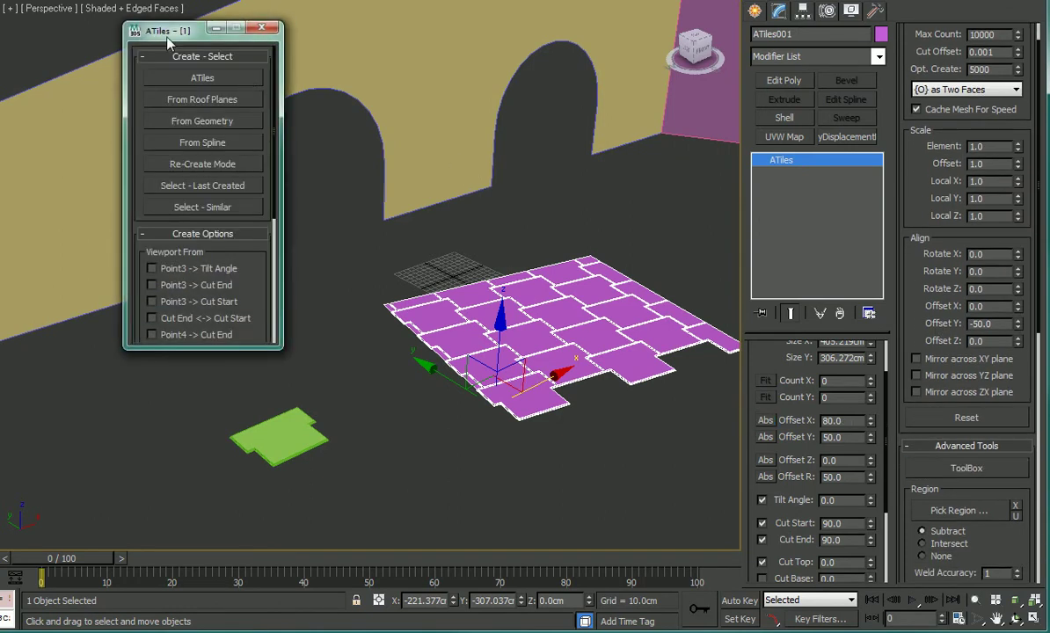
left_click_drag(155, 34, 10, 41)
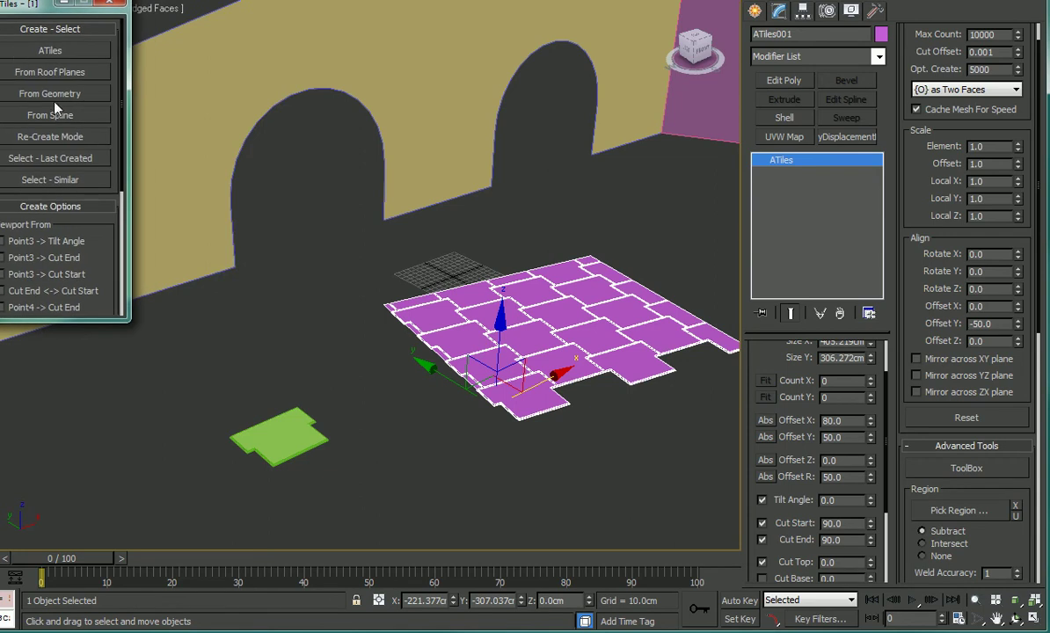
Create tiles from geometry on the yellow arched wall, picking its plane near the lower edge beside the first arch.
middle_click_drag(226, 151, 286, 190)
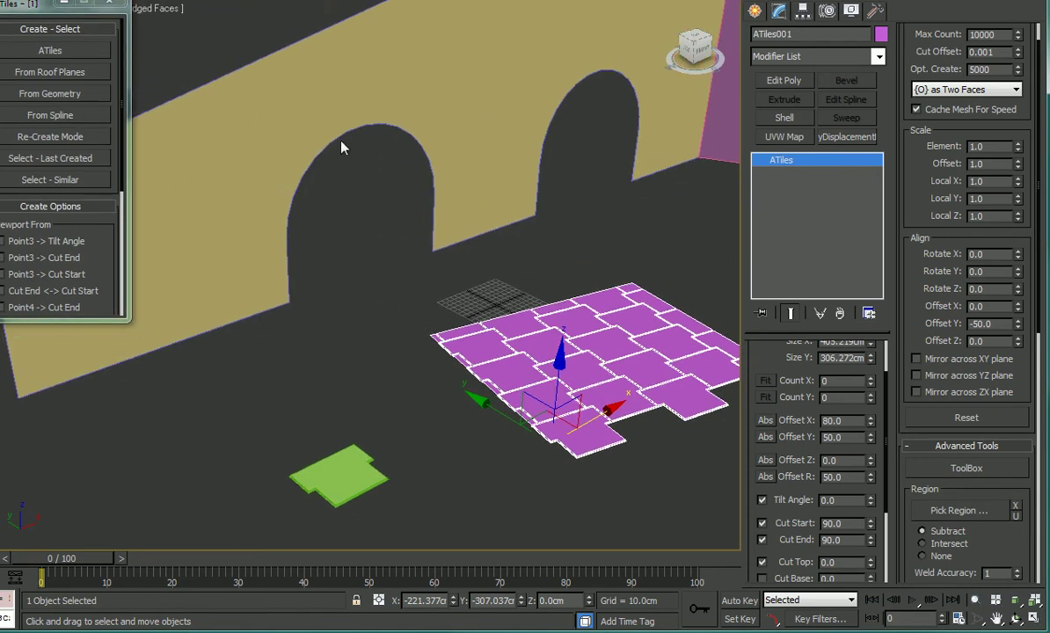
scroll(341, 140, "down", 2)
middle_click_drag(361, 205, 244, 213)
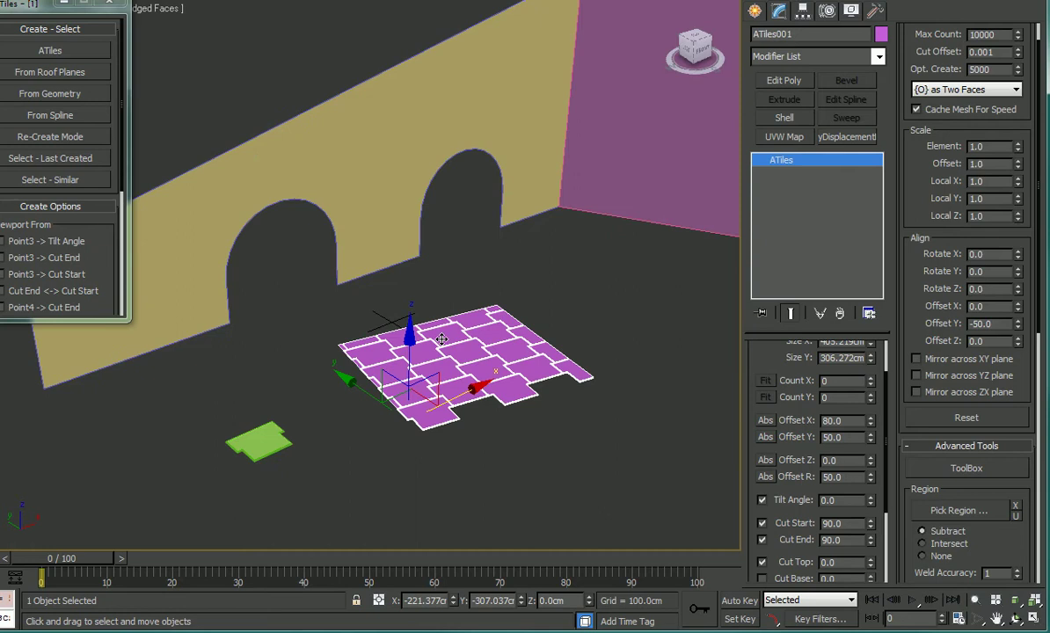
scroll(441, 339, "down", 3)
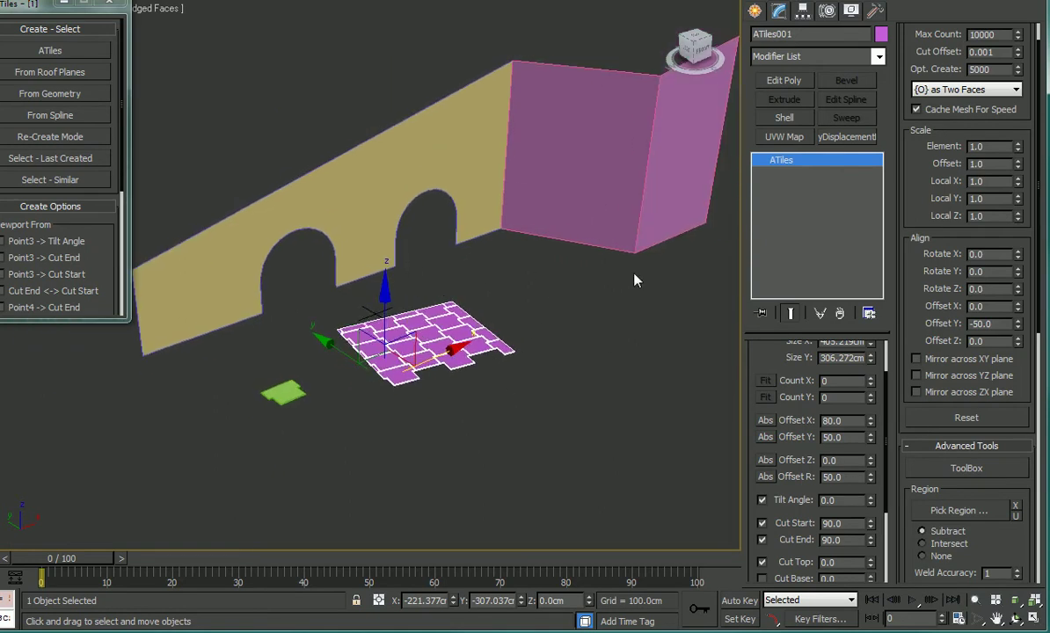
left_click(35, 98)
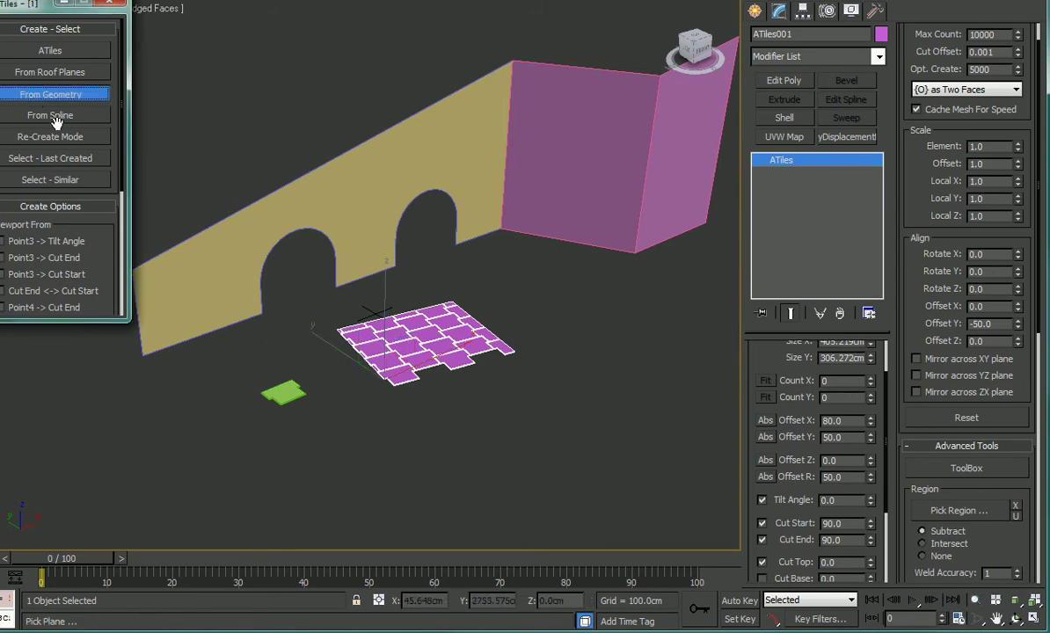
mouse_move(210, 291)
middle_mouse_down()
mouse_move(231, 286)
mouse_move(204, 310)
middle_mouse_up()
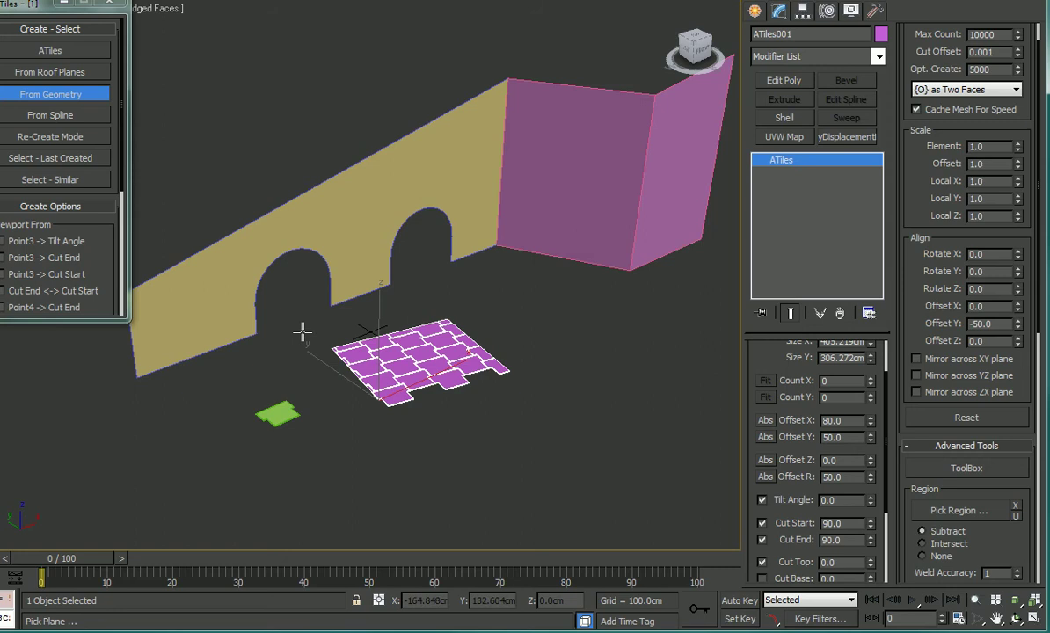
middle_click_drag(303, 334, 394, 293)
scroll(387, 296, "up", 2)
middle_click_drag(282, 312, 387, 323)
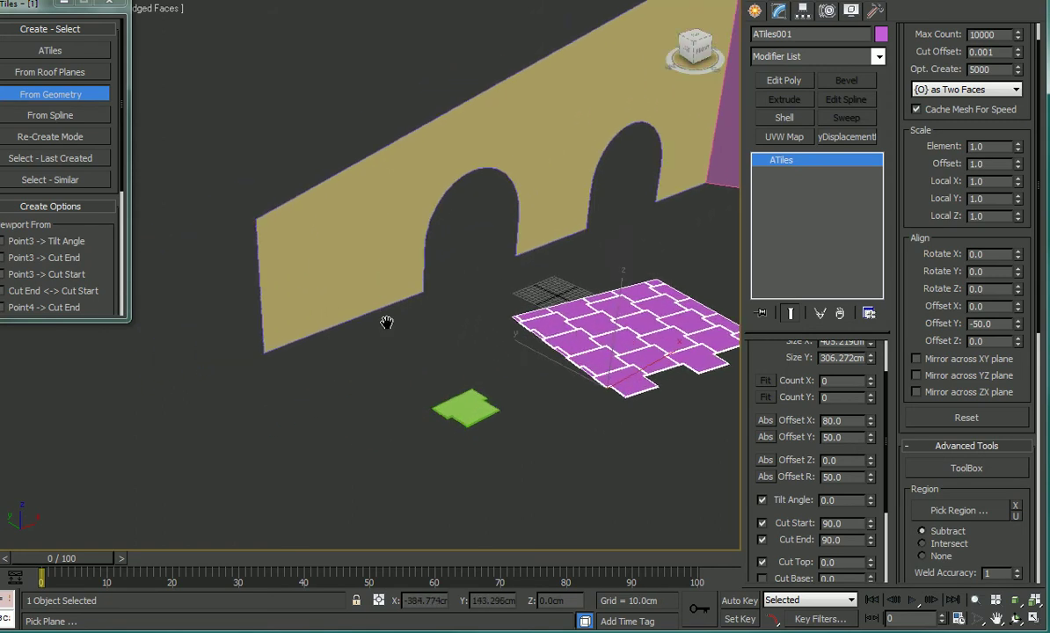
scroll(391, 322, "up", 2)
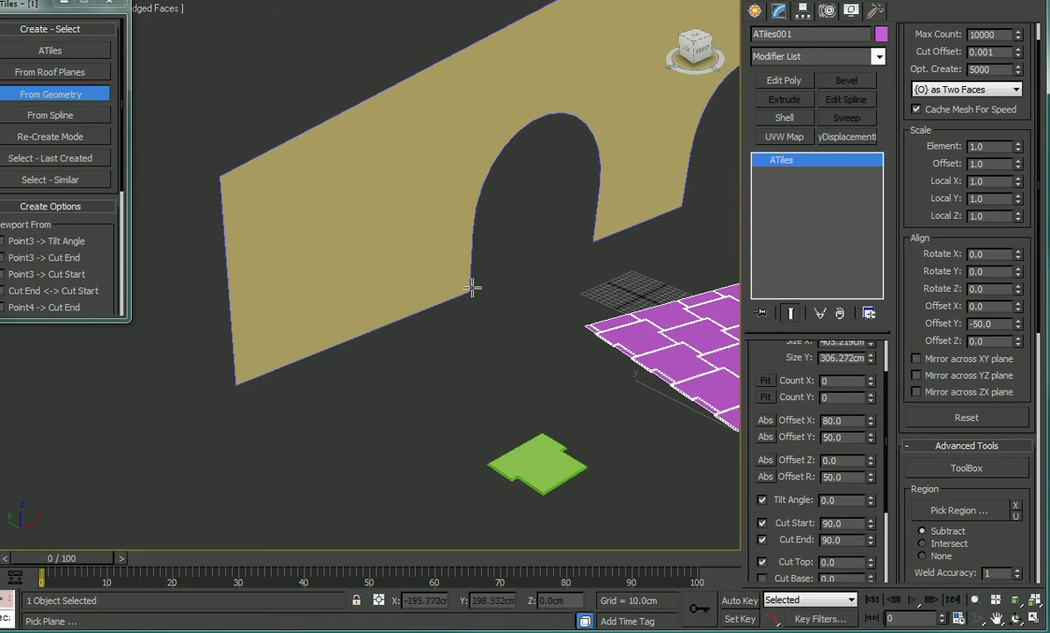
scroll(374, 304, "up", 3)
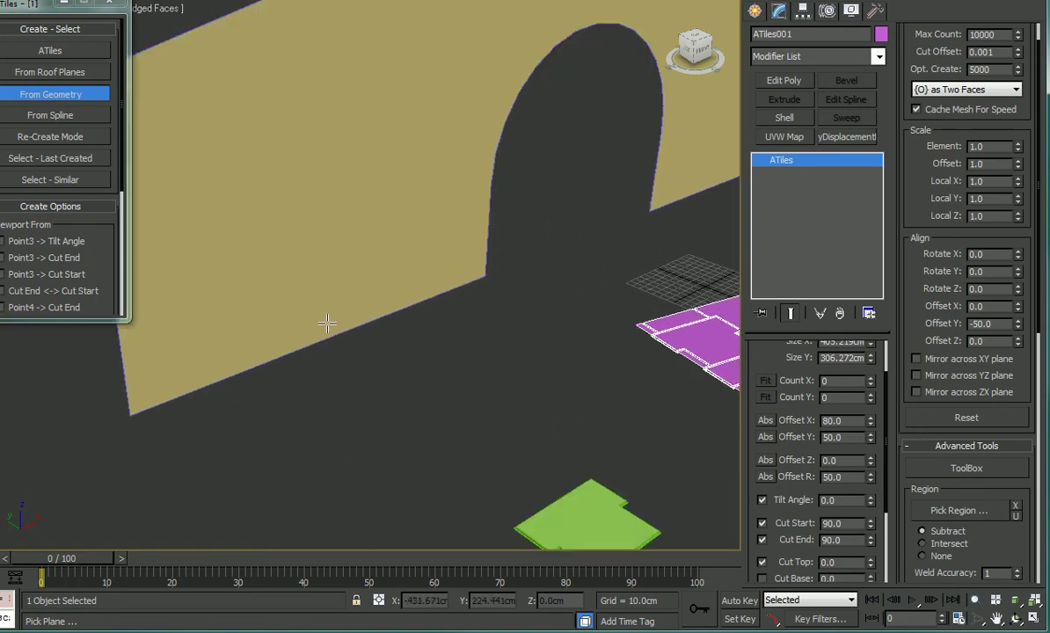
left_click(327, 323)
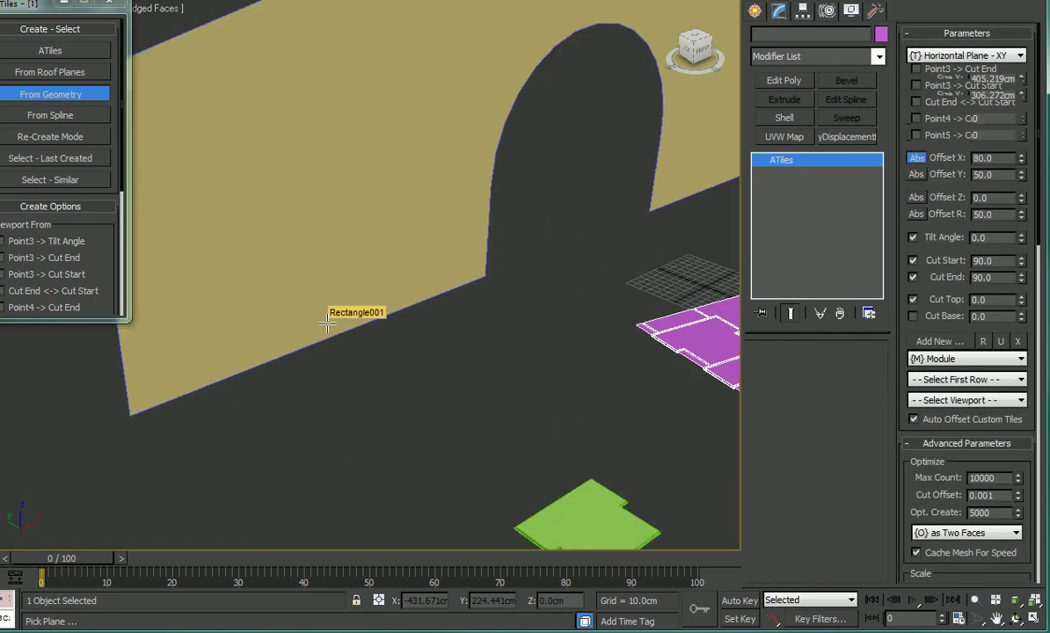
left_click(327, 323)
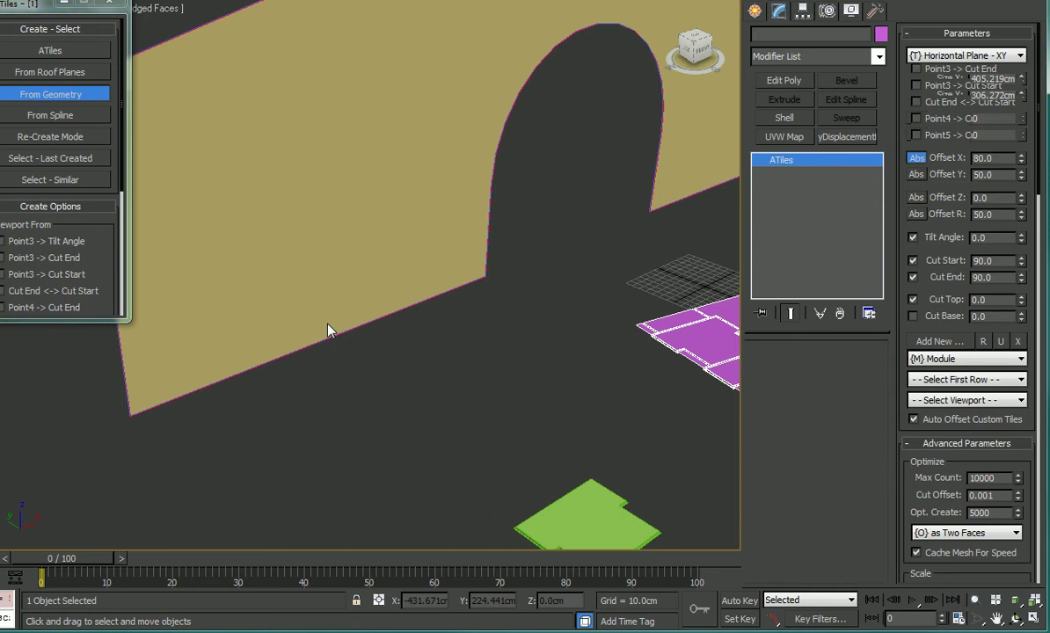
Examine the tiles on the arched wall up close and along its length to the adjoining purple wall.
middle_click_drag(459, 278, 477, 378)
scroll(476, 278, "up", 4)
middle_click_drag(415, 283, 278, 293)
scroll(455, 310, "down", 6)
scroll(278, 293, "down", 4)
middle_click_drag(421, 265, 293, 298)
middle_click_drag(605, 241, 447, 289)
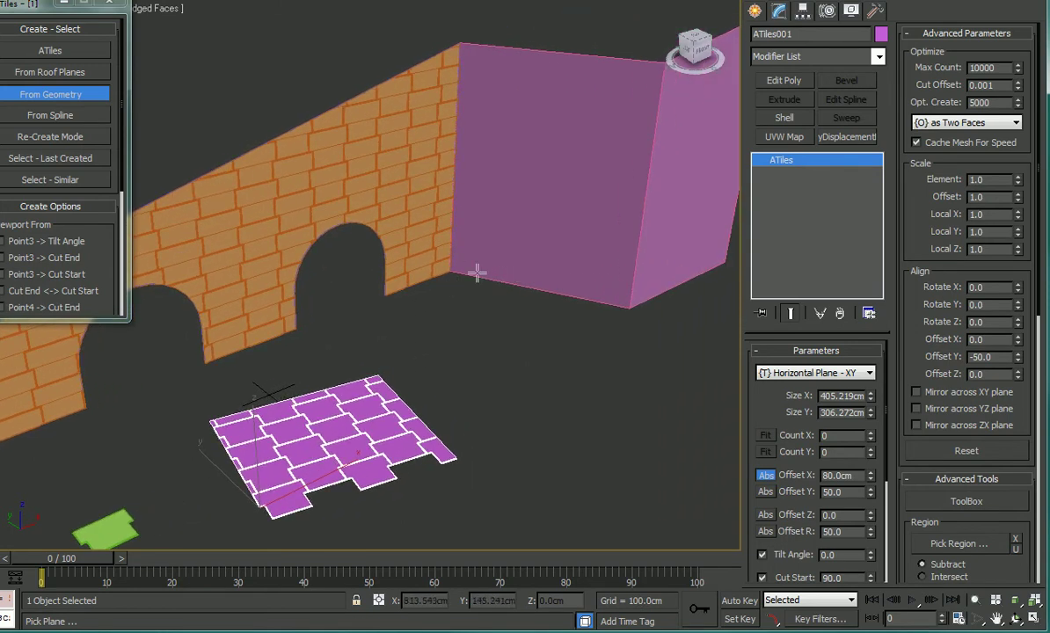
Create tiles from geometry on the front face of the purple wall, picking its plane near the lower edge.
left_click(541, 284)
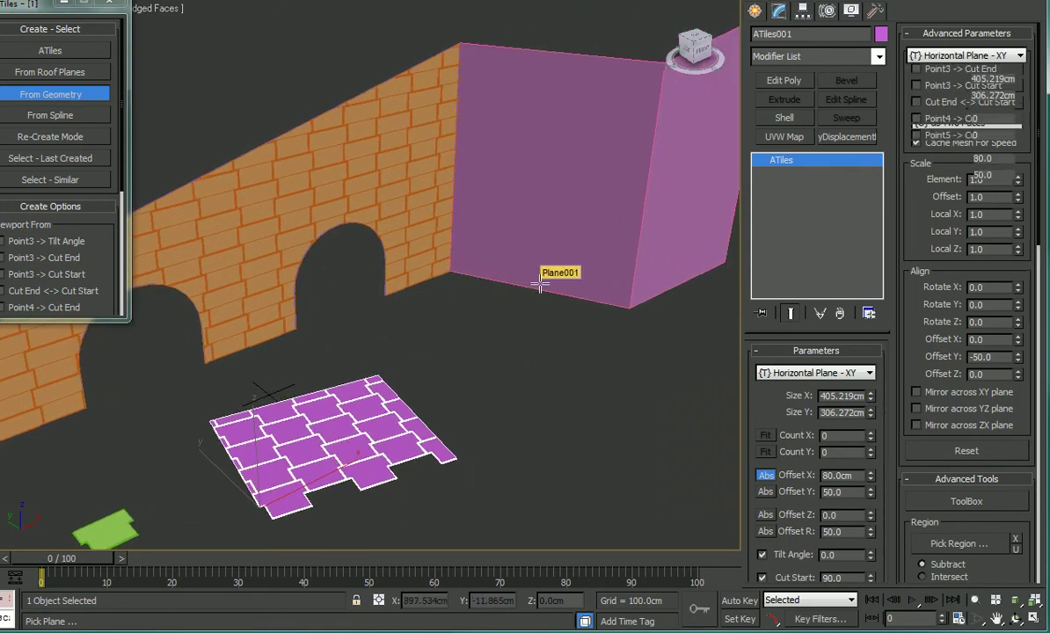
left_click(545, 282)
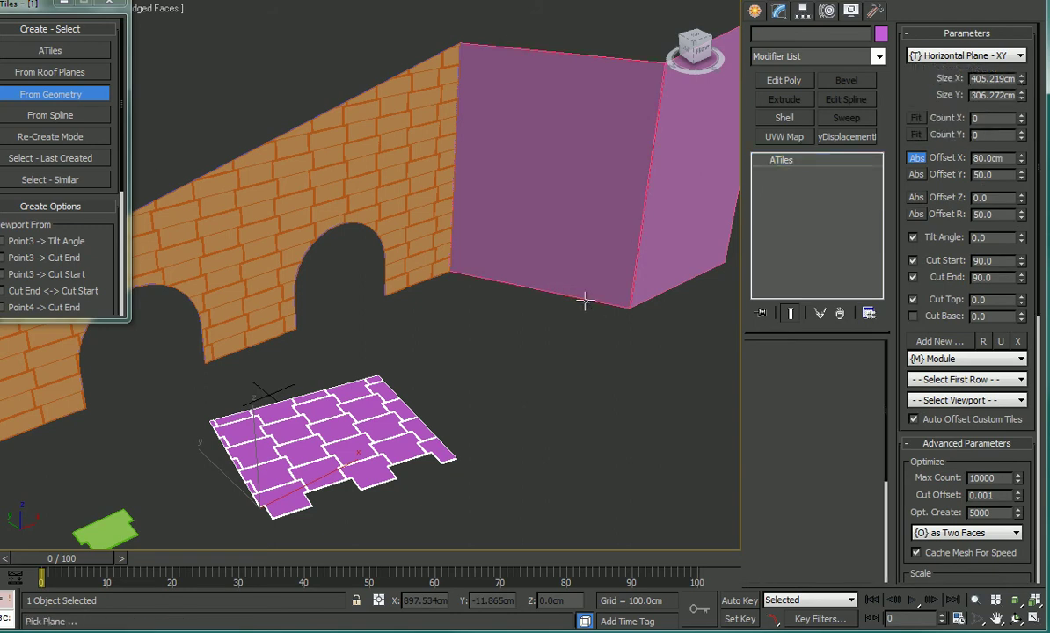
scroll(549, 308, "up", 1)
scroll(549, 307, "up", 3)
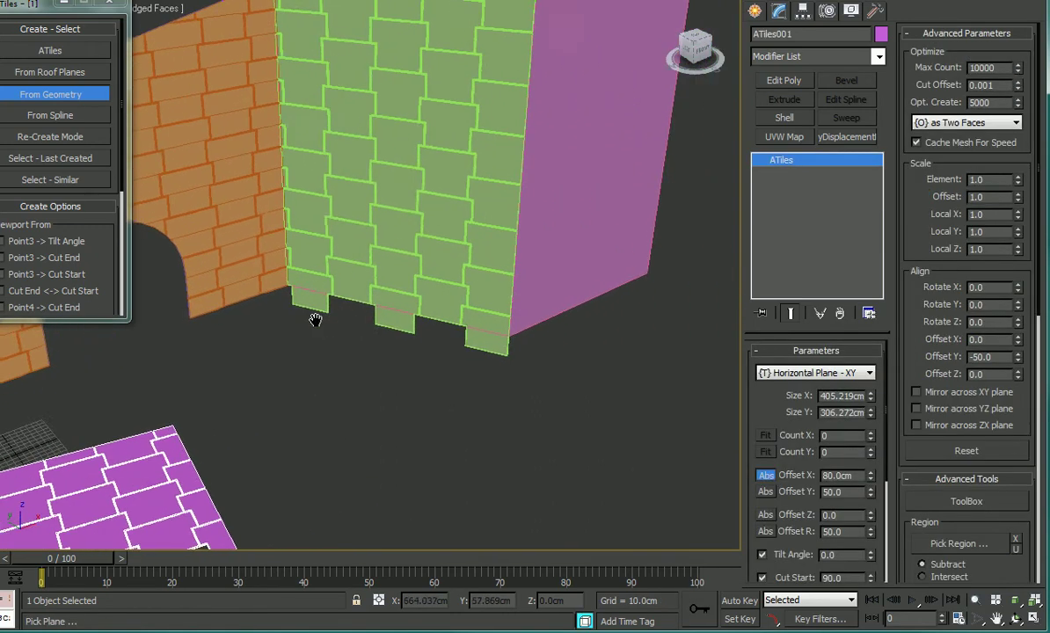
Create tiles from geometry on the side face of the purple wall, picking its plane near the lower edge.
left_click(579, 297)
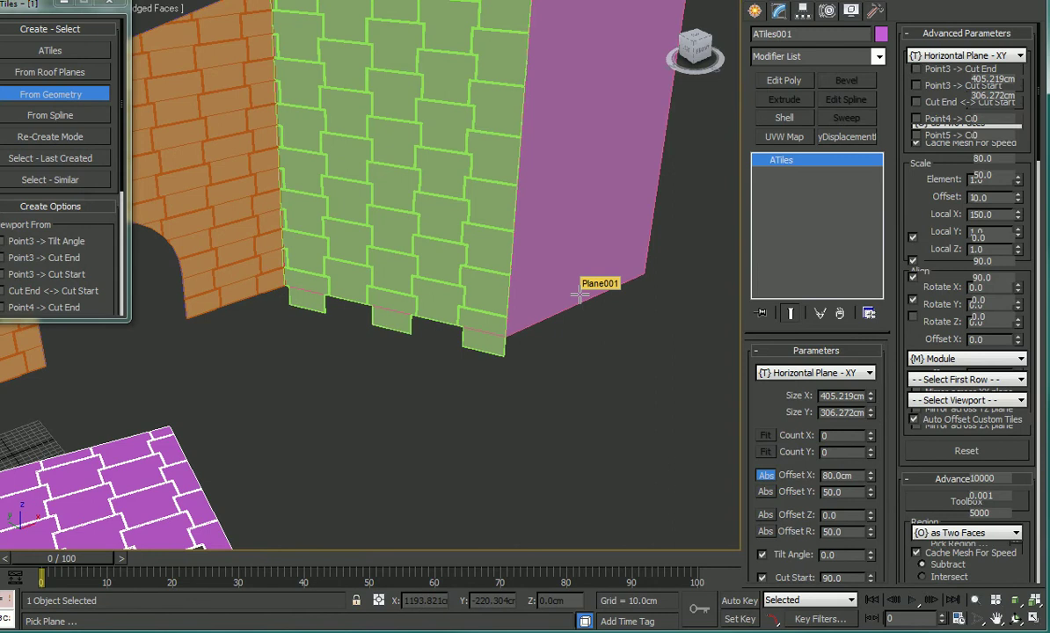
left_click(578, 296)
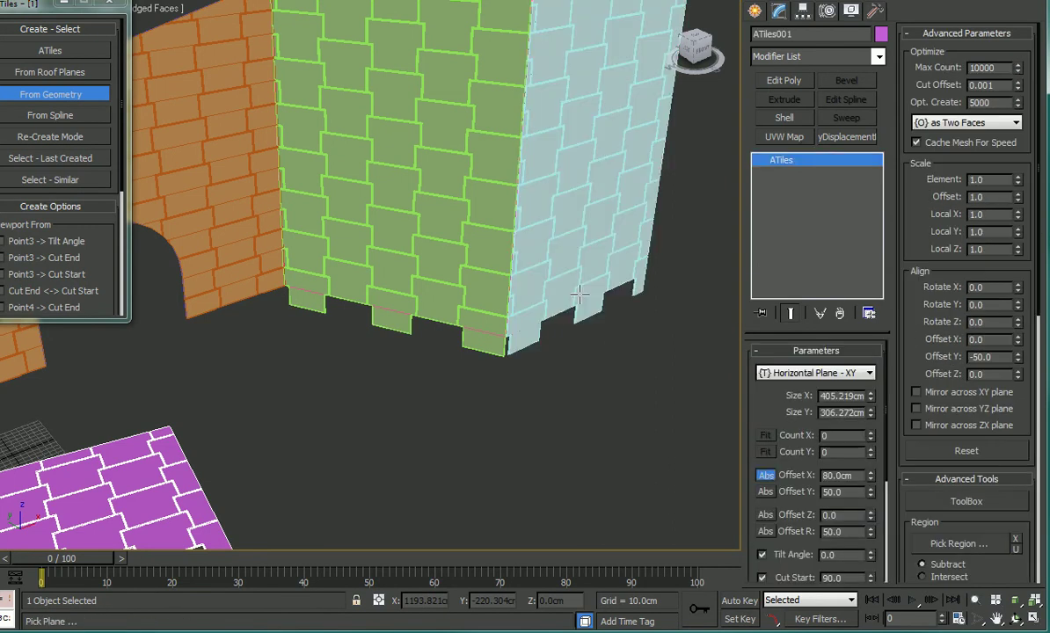
middle_click_drag(449, 320, 584, 287)
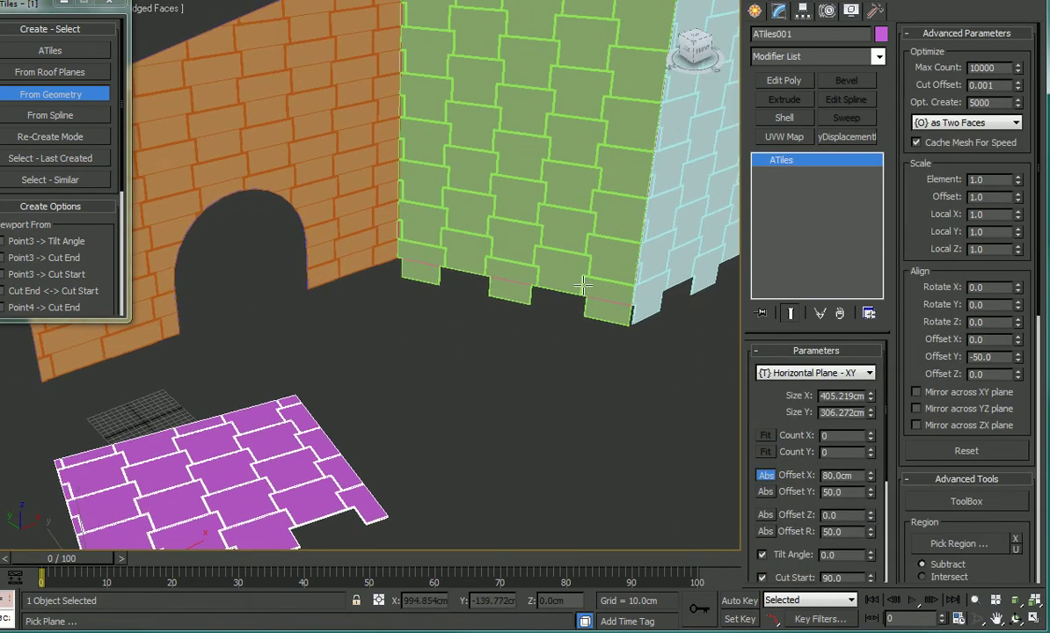
Delete the green tiles on the purple wall's front face and set the floor tiles' alignment Offset Y to 0.
right_click(512, 308)
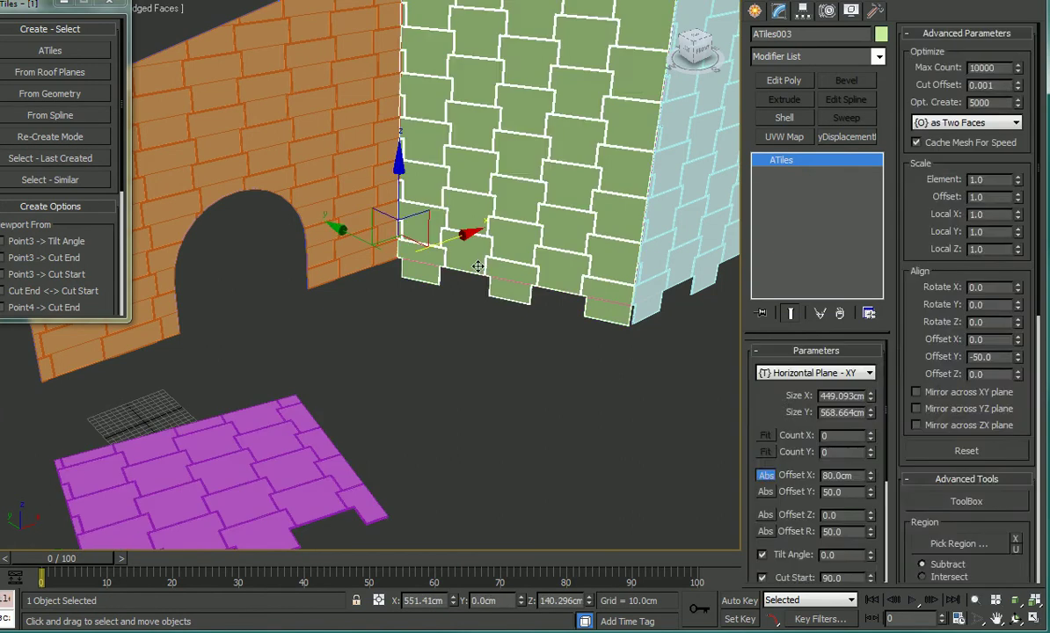
key("Delete")
left_click(277, 433)
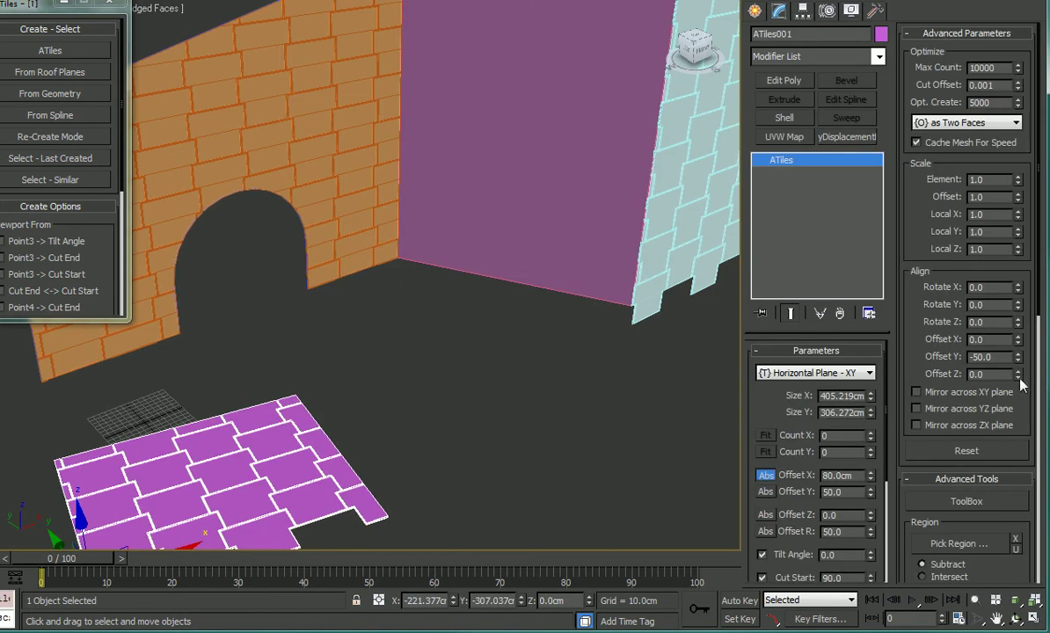
key("Return")
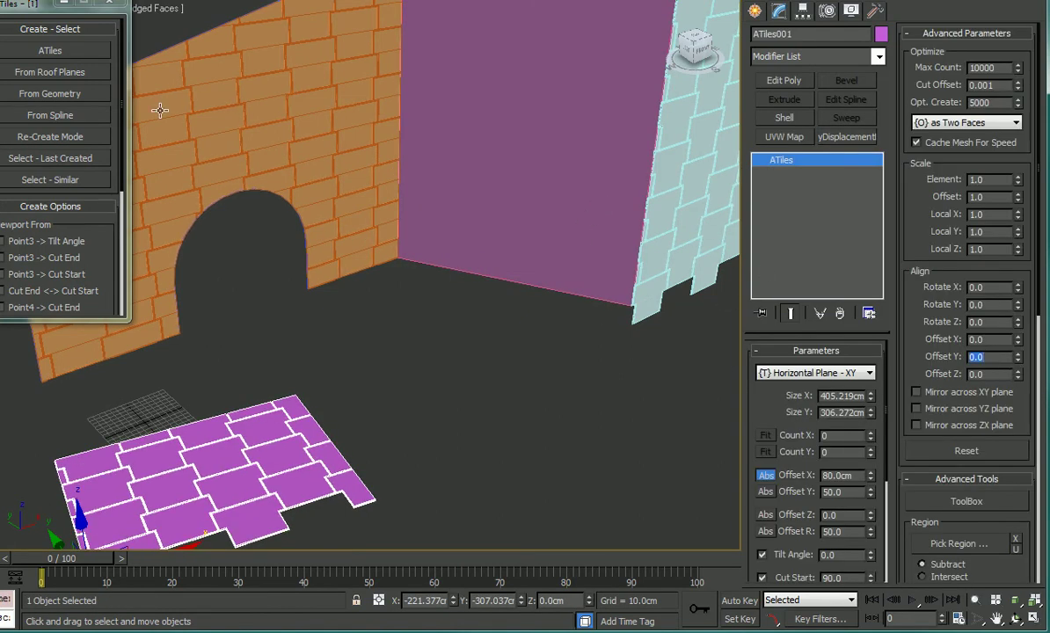
Create tiles from geometry on the bare front face of the purple wall using the updated floor tiles.
left_click(35, 94)
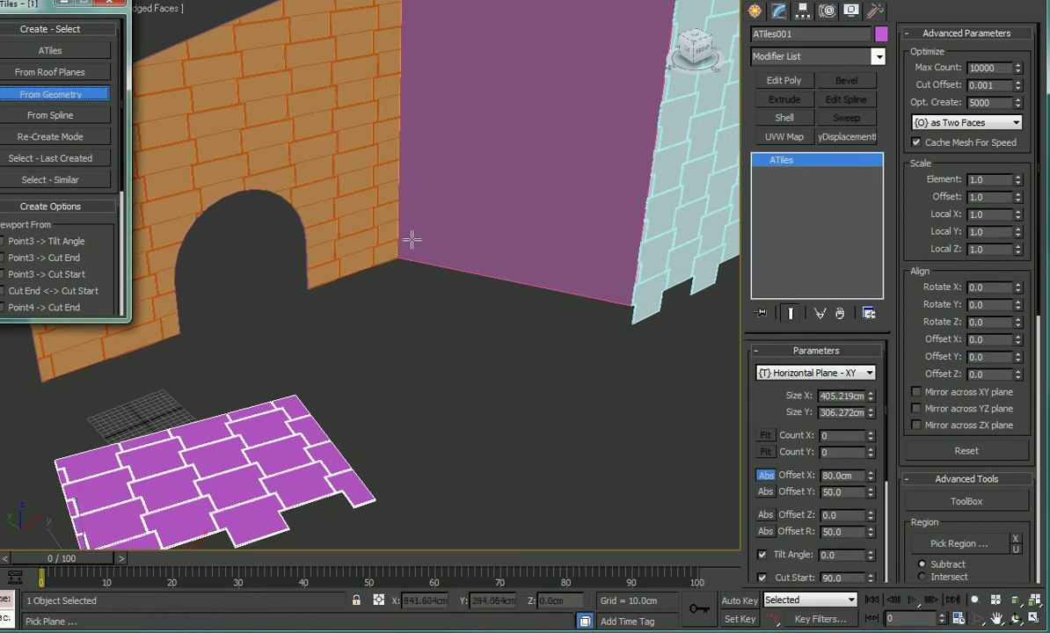
left_click(487, 262)
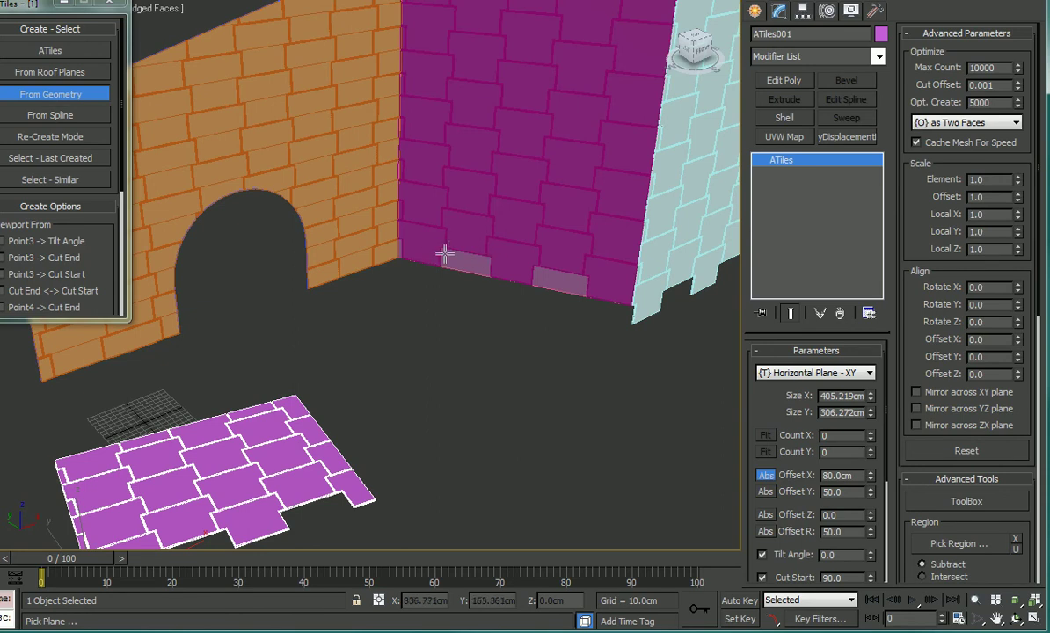
Compare the lower tile edge on the magenta wall with the front edge of the floor tiles.
middle_click_drag(444, 253, 443, 287)
scroll(378, 287, "up", 3)
scroll(522, 264, "down", 3)
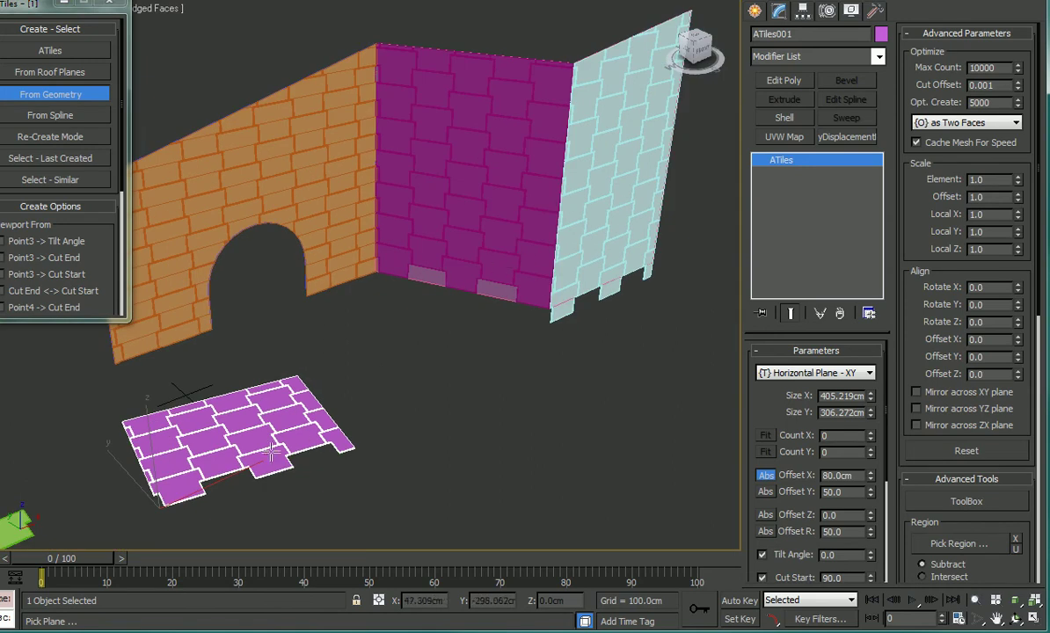
scroll(302, 335, "up", 3)
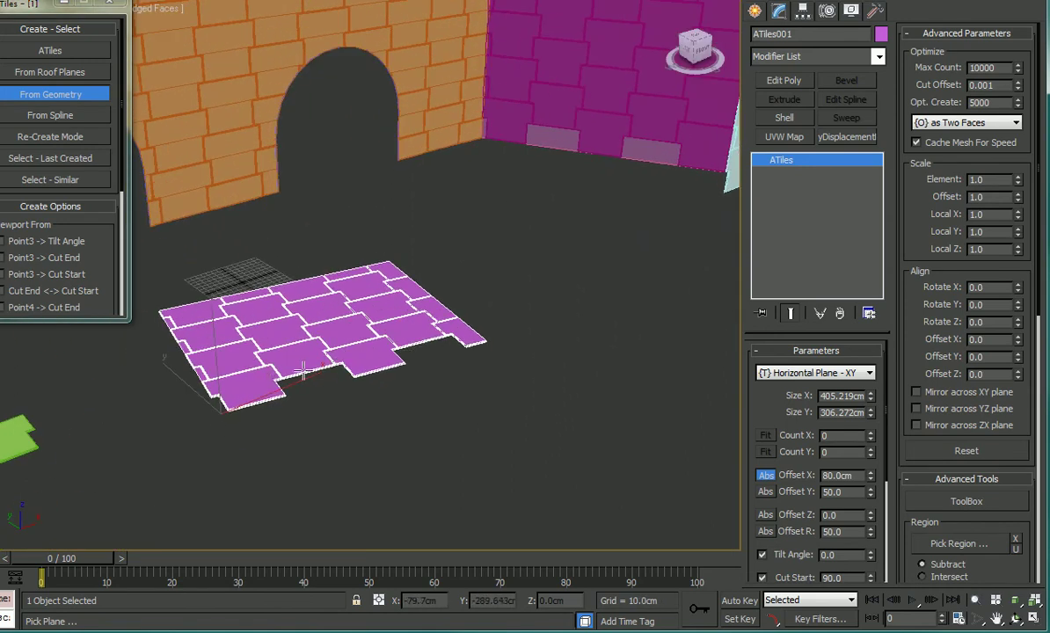
middle_click_drag(303, 370, 311, 380)
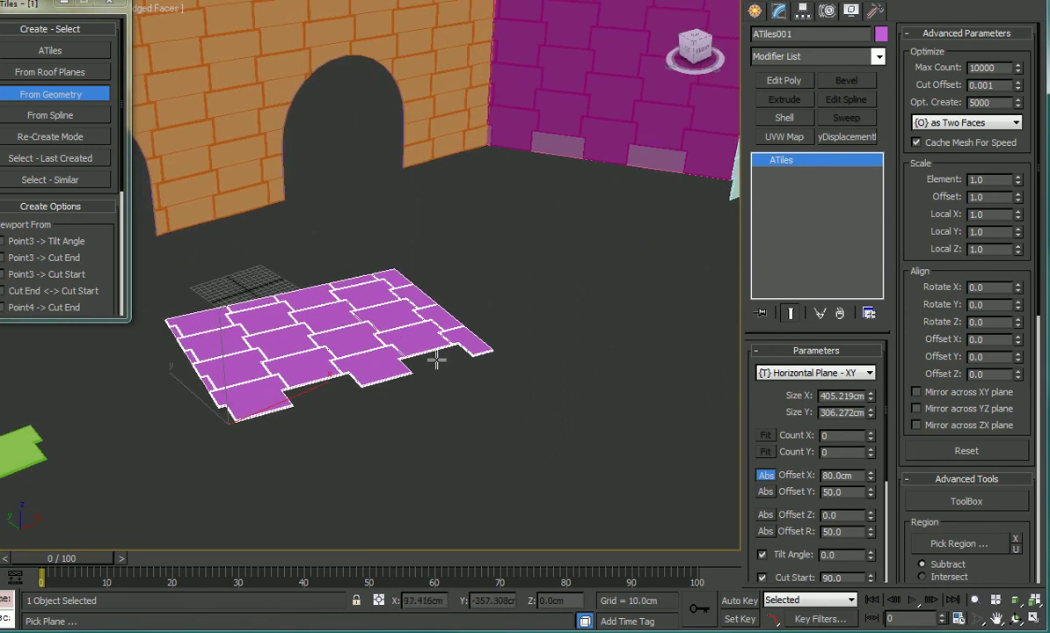
middle_click_drag(298, 398, 230, 432)
middle_click_drag(383, 307, 366, 337)
scroll(362, 327, "up", 6)
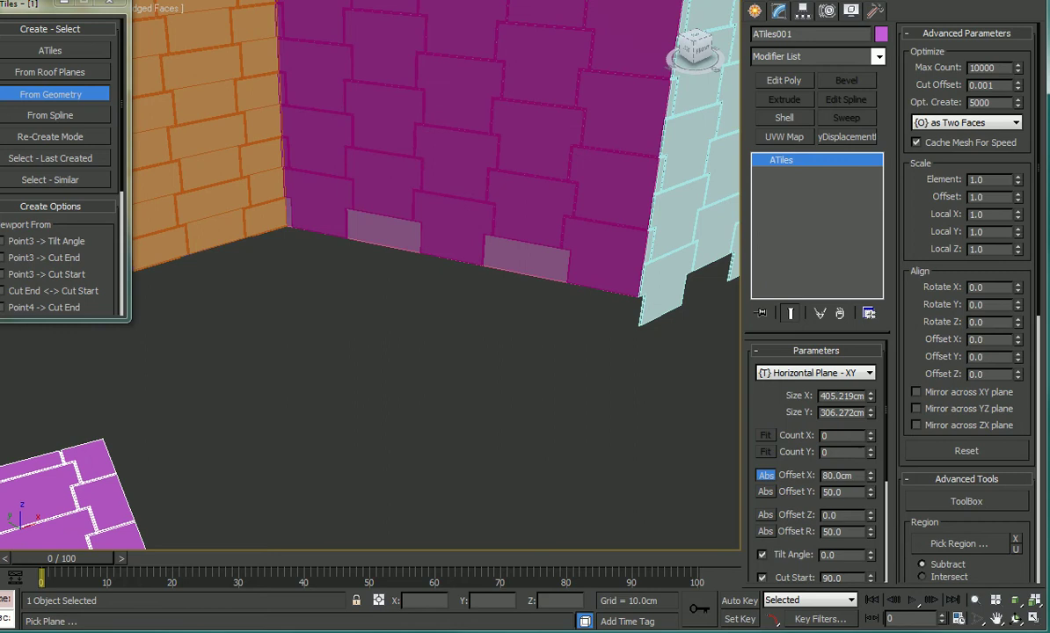
Set the magenta wall tiles' alignment Offset Y to -50.
left_click(352, 204)
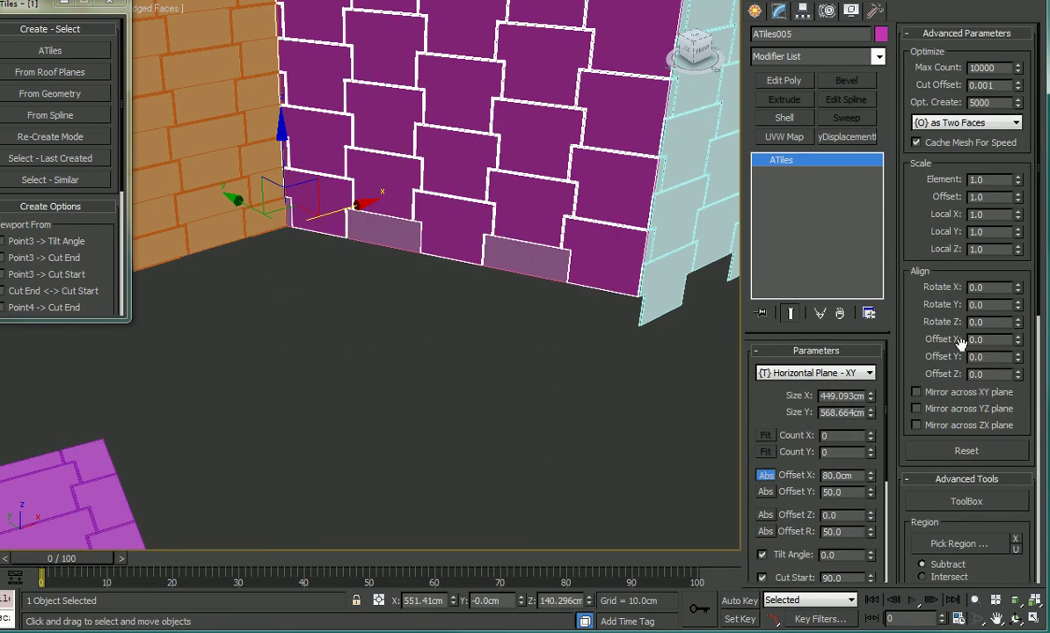
type("-50")
key("Return")
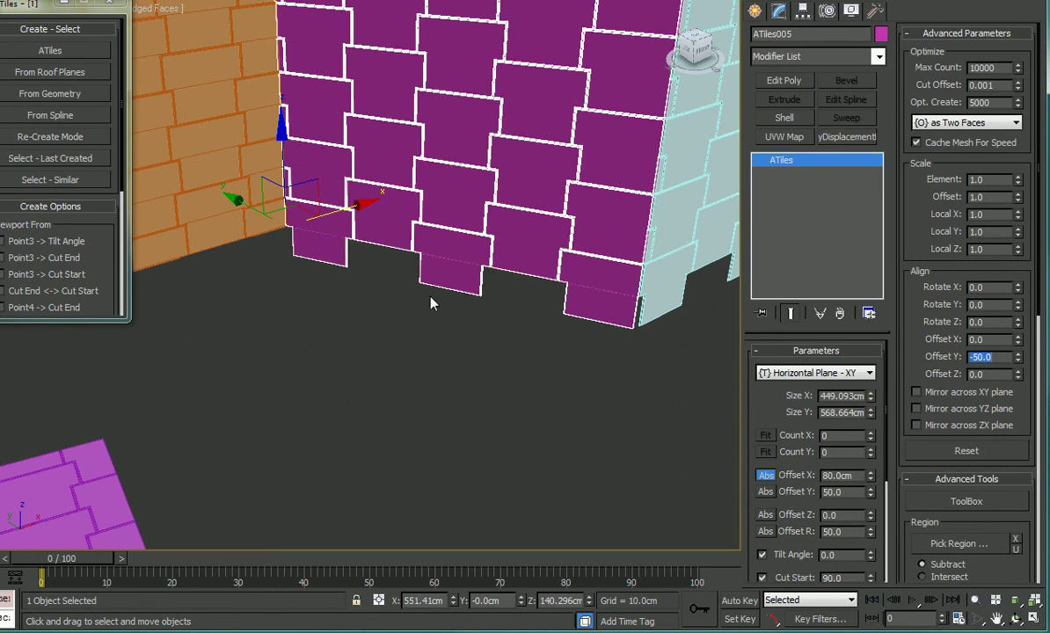
Select the tiles on all three walls and assign Material #7 to them.
middle_click_drag(431, 302, 273, 284, "alt")
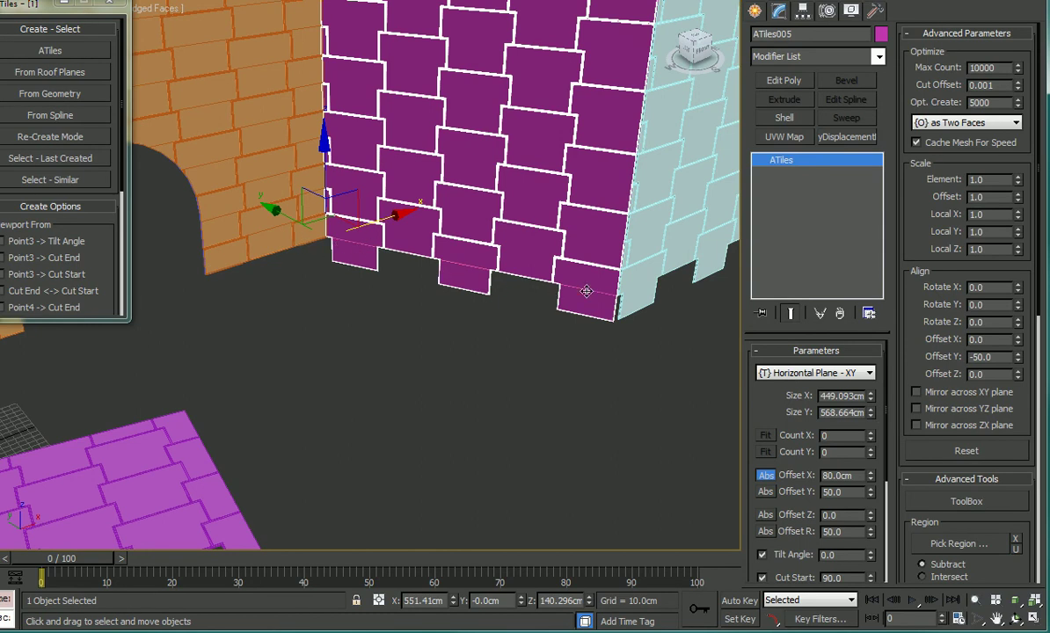
scroll(420, 287, "down", 3)
middle_click_drag(421, 286, 462, 330)
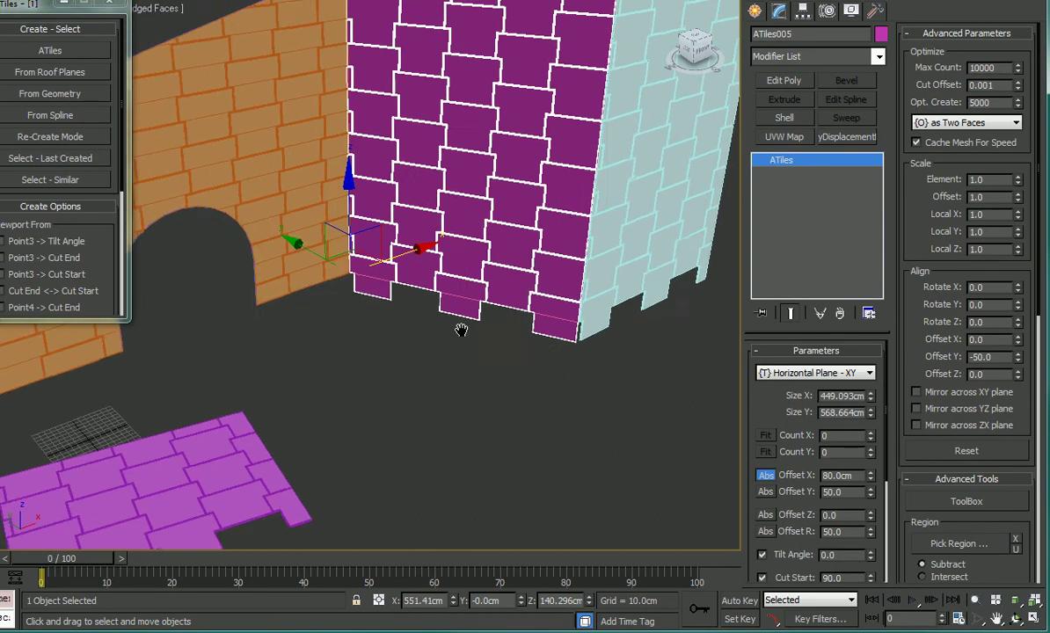
scroll(440, 303, "down", 3)
middle_click_drag(366, 280, 300, 281, "alt")
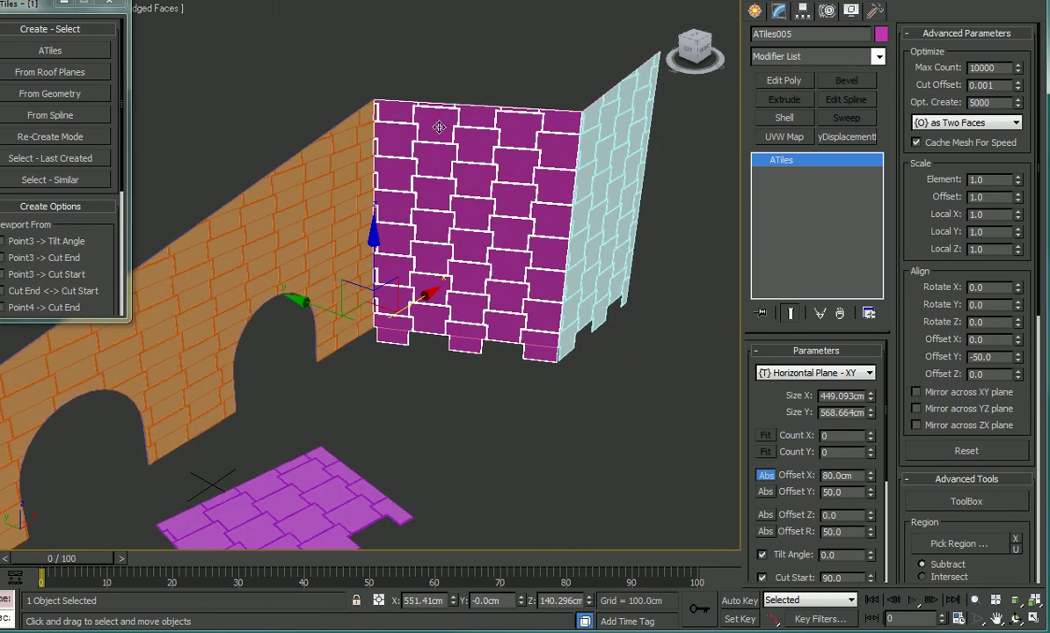
left_click(586, 149, "ctrl")
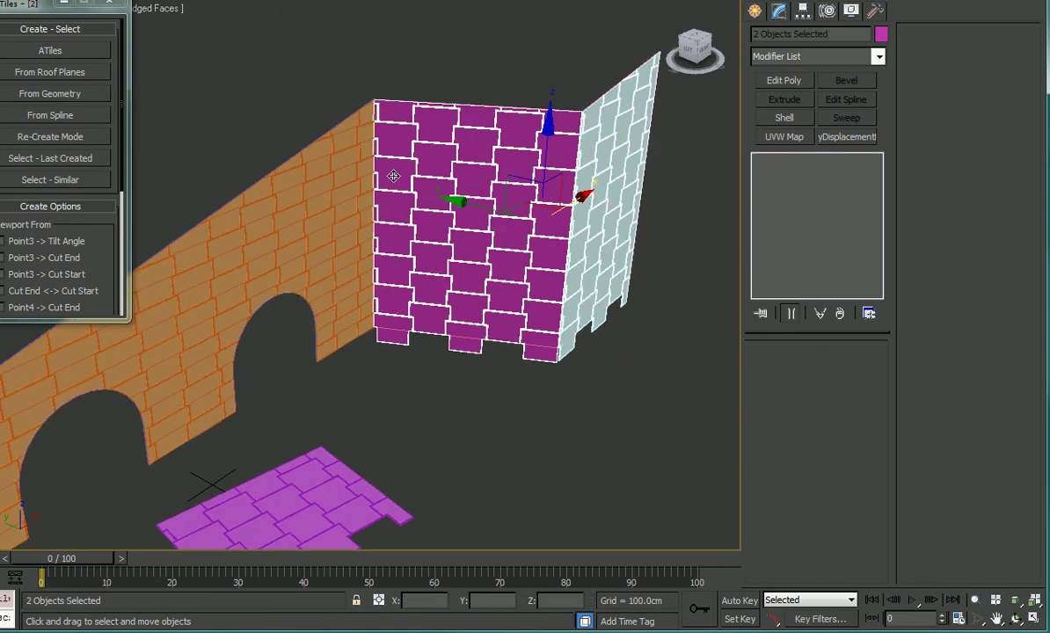
left_click(355, 156, "ctrl")
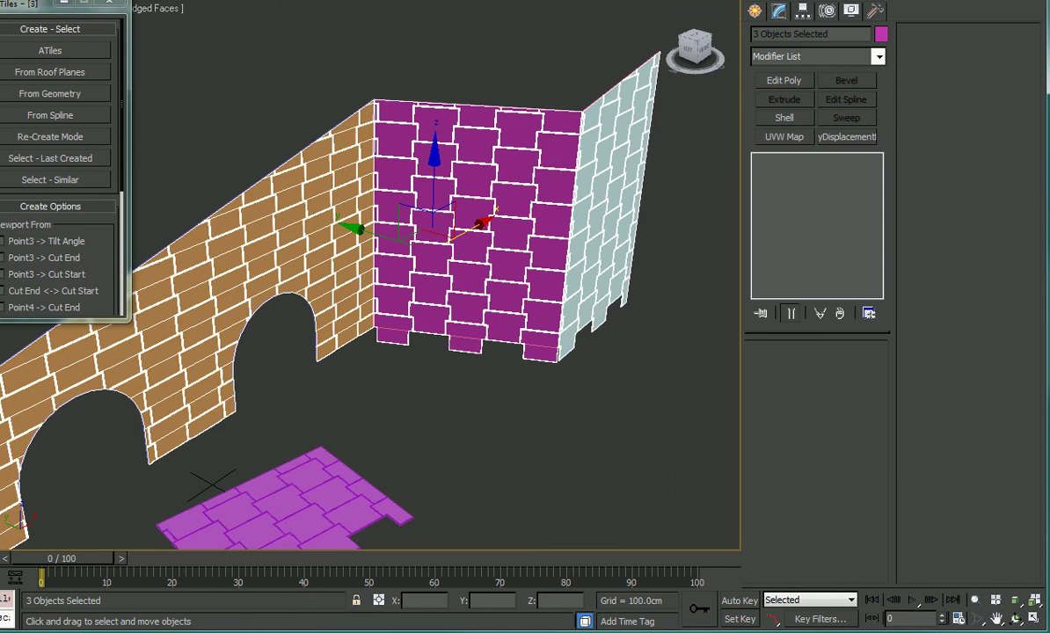
key("m")
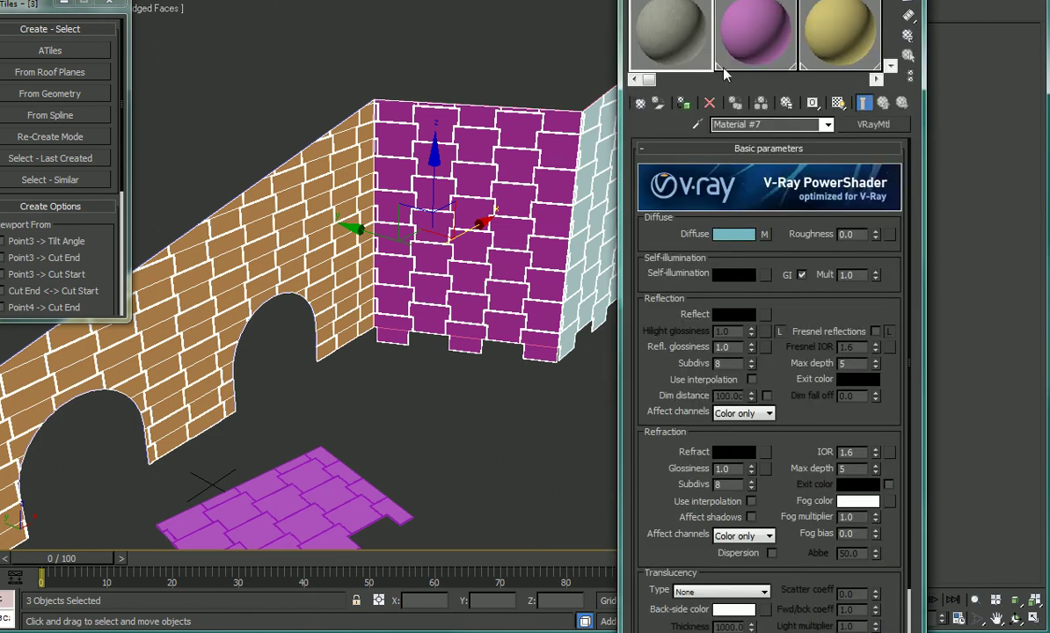
left_click(683, 103)
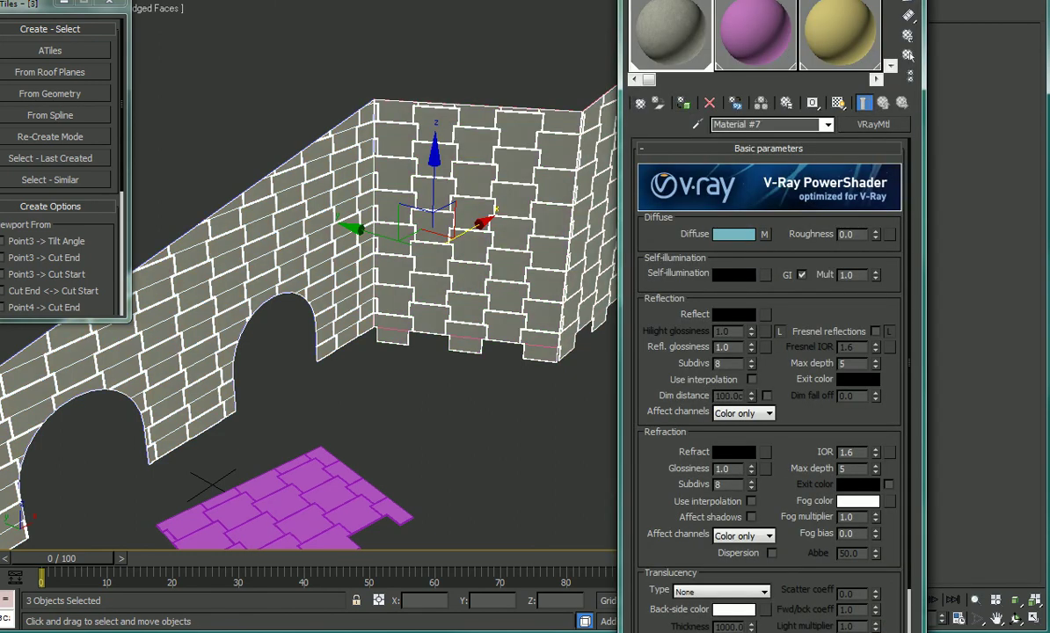
key("m")
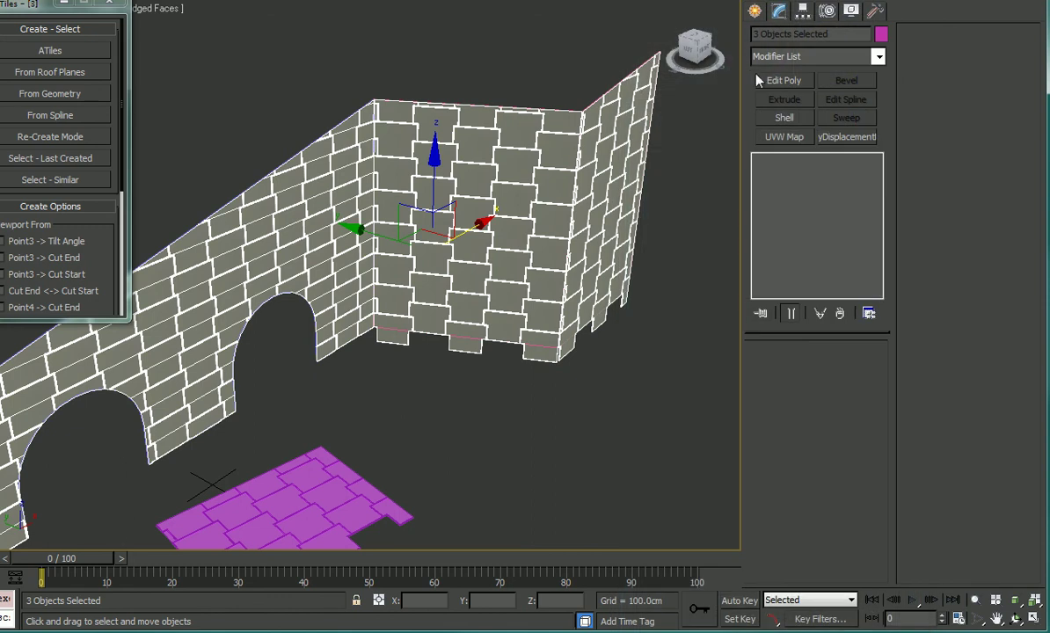
Add a UVW Map modifier to the three wall tile objects with Box mapping and Real-World Map Size enabled.
left_click(783, 138)
left_click(784, 443)
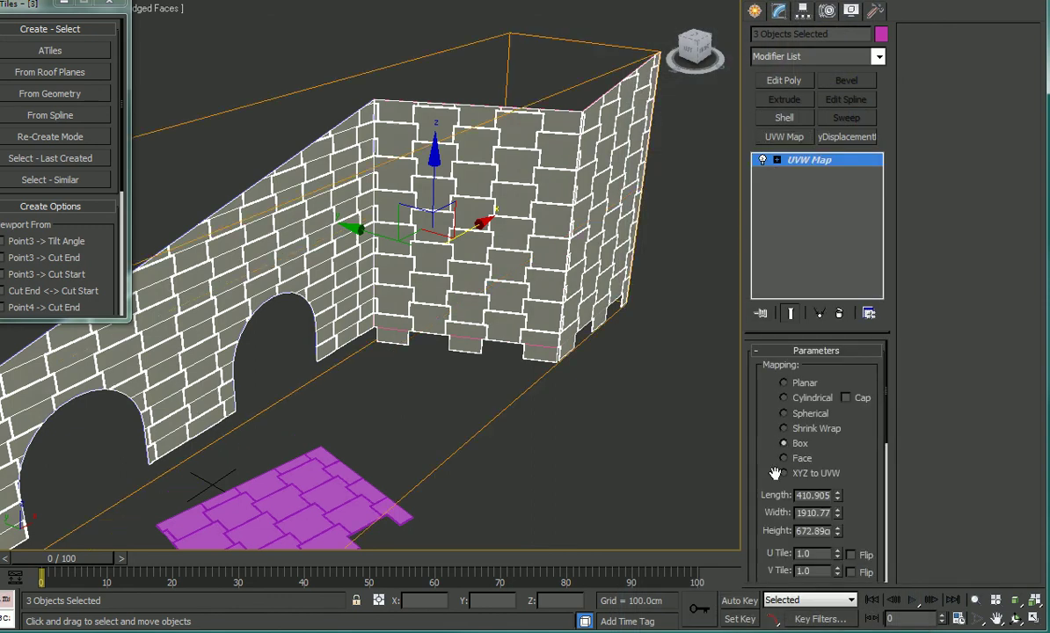
scroll(774, 475, "down", 3)
left_click(766, 486)
scroll(547, 251, "up", 2)
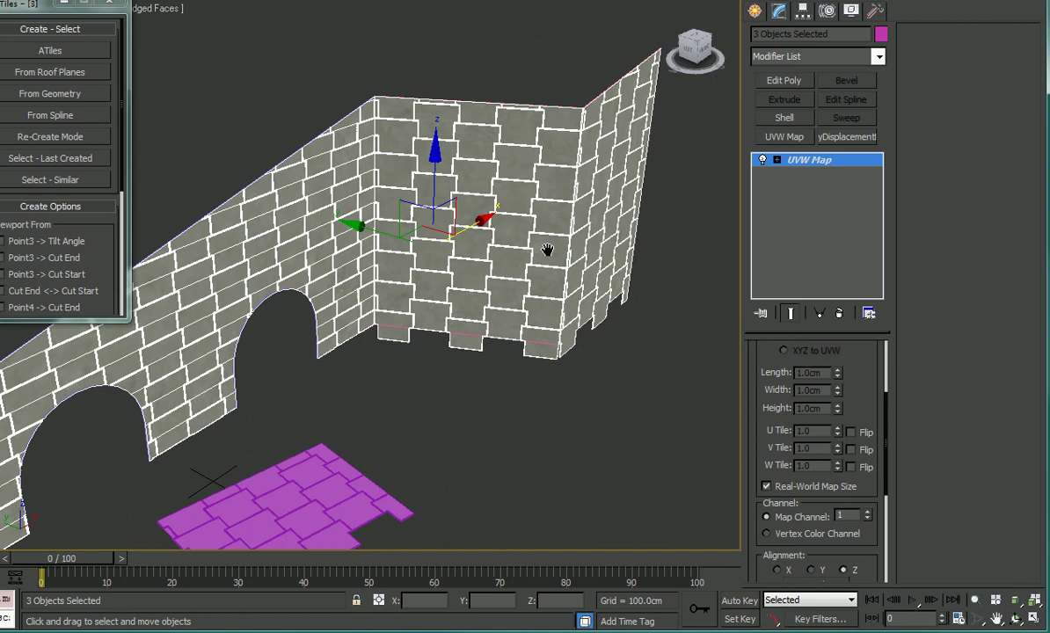